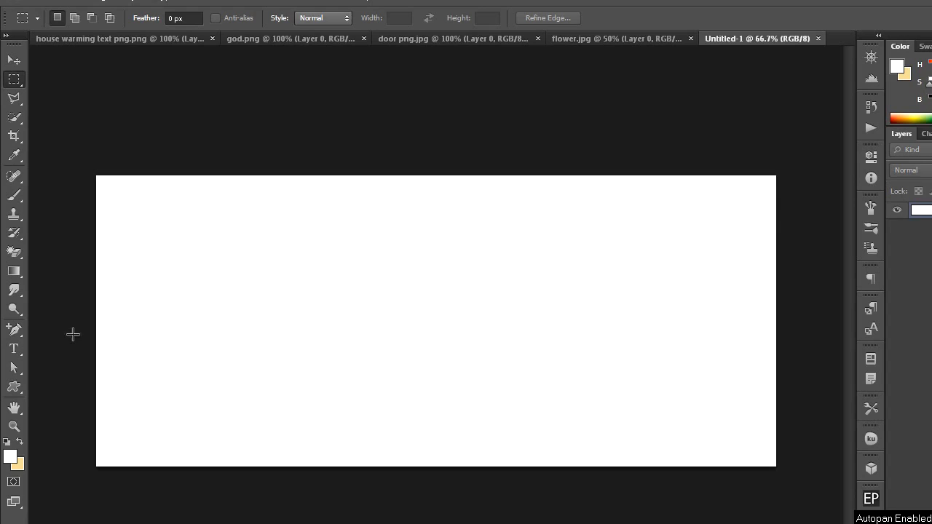
- Make the pale yellow #e8d18e the foreground colour and fill the blank canvas with it
click(21, 383)
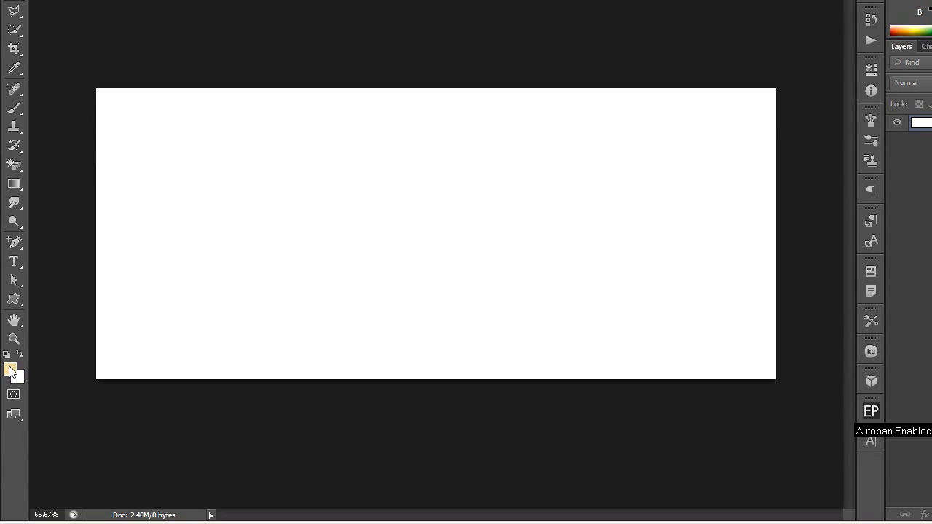
click(10, 371)
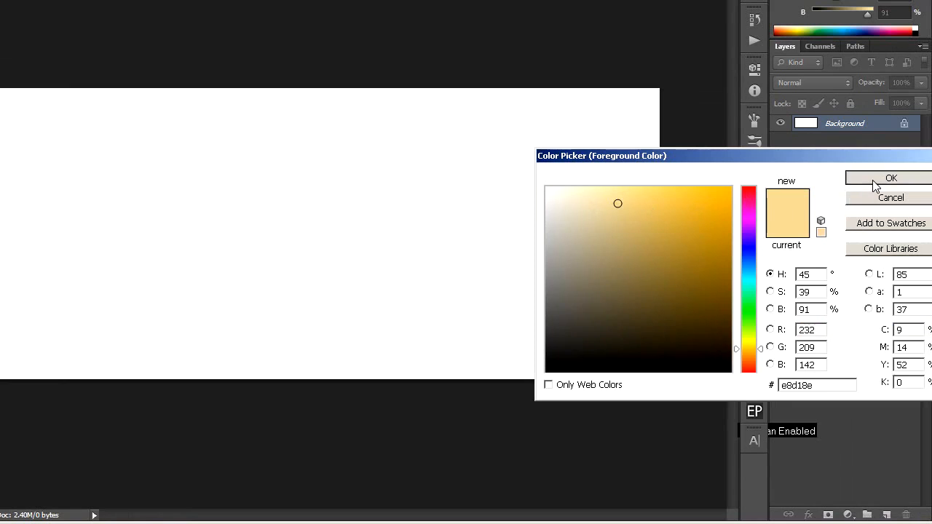
click(873, 179)
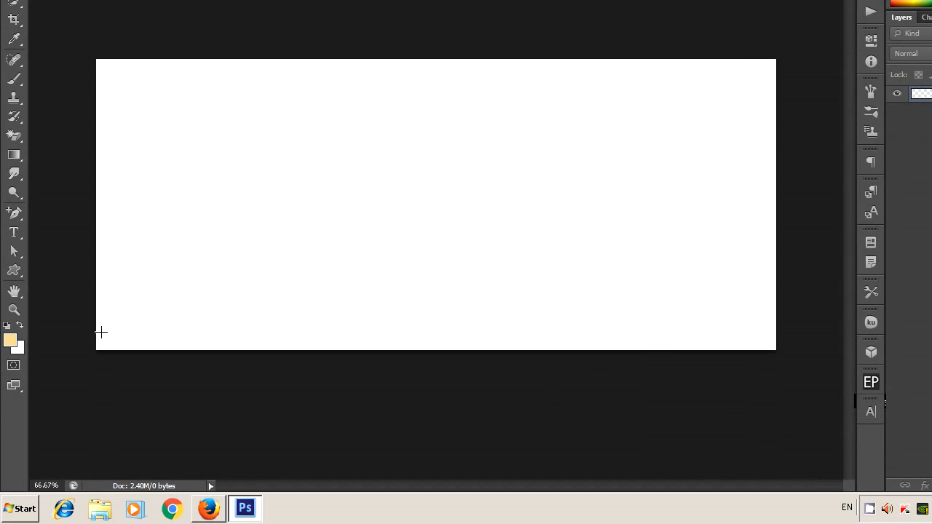
key(alt+BackSpace)
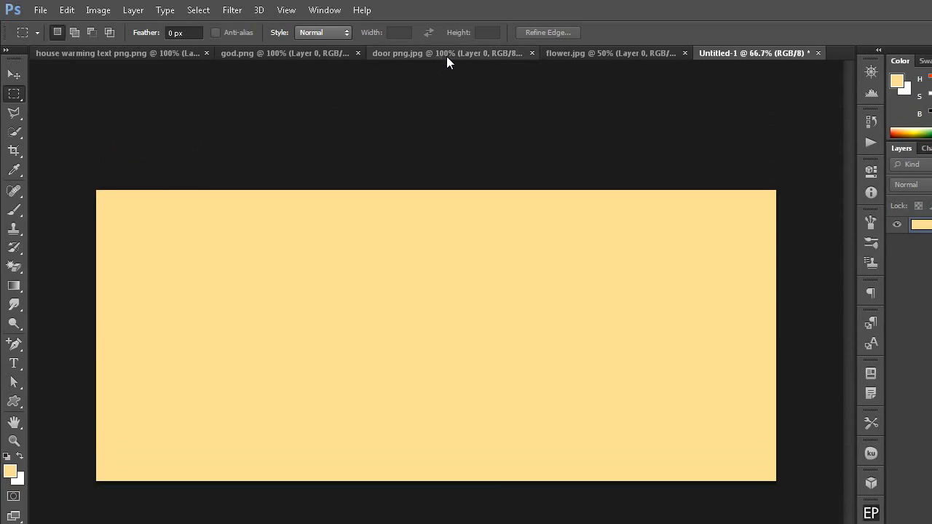
- Copy the entire image in door png.jpg and paste it into the Untitled-1 document
click(447, 53)
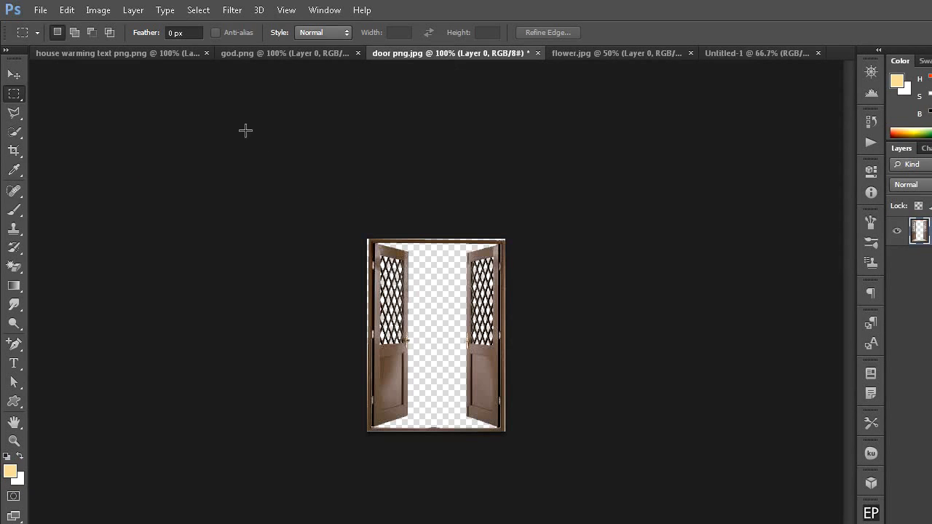
click(199, 10)
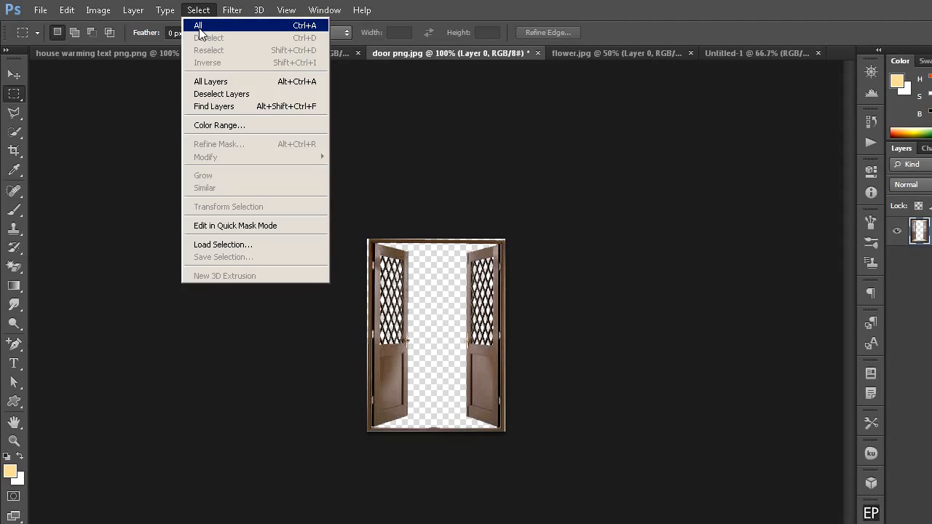
click(198, 26)
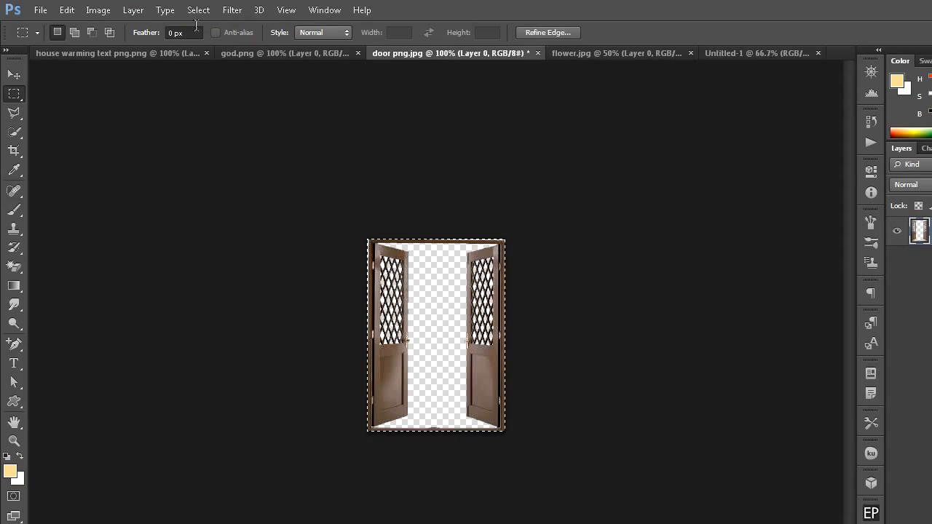
click(67, 11)
click(76, 98)
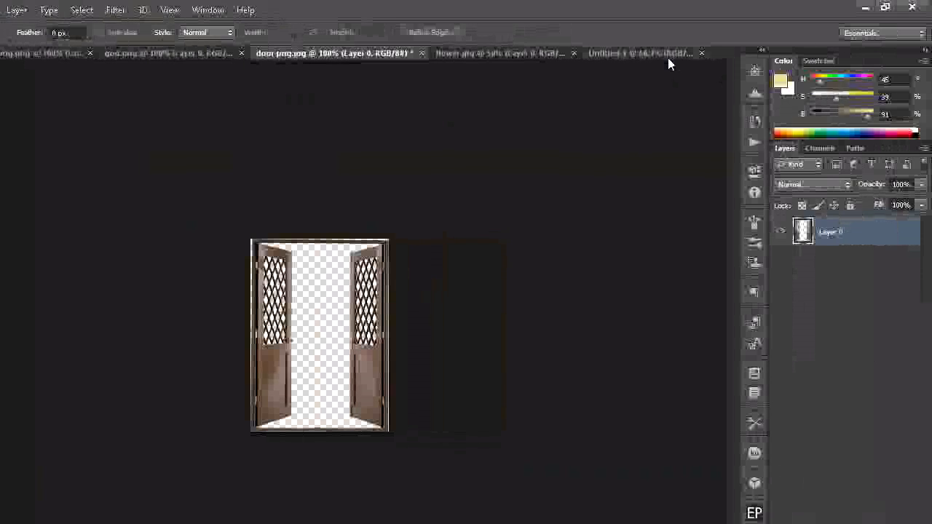
click(786, 56)
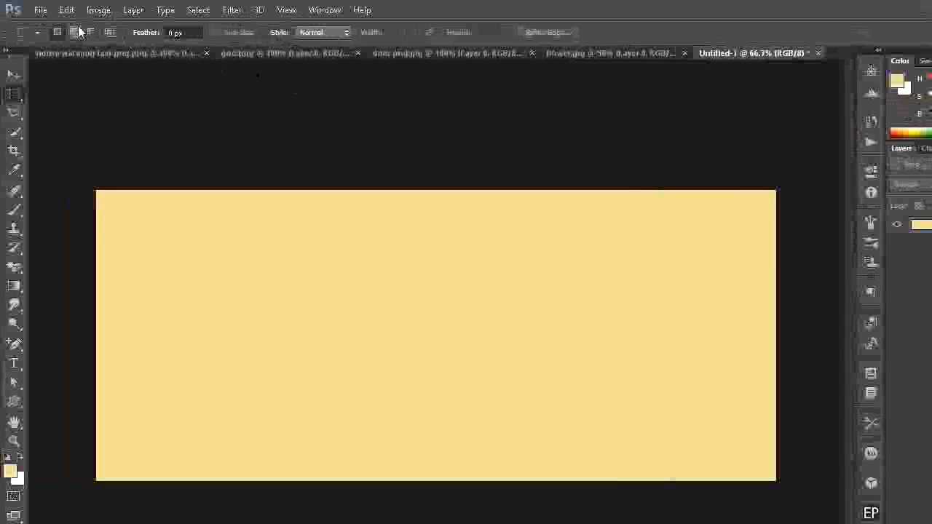
click(67, 11)
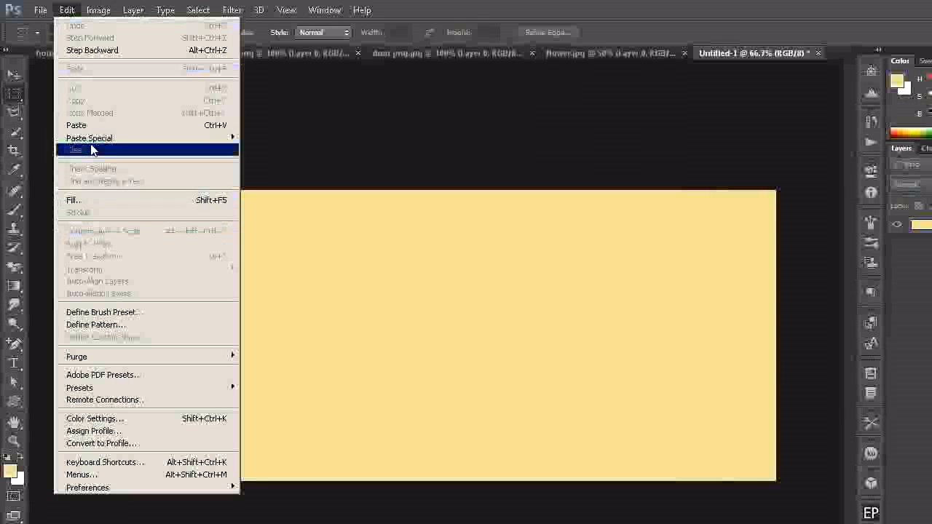
click(92, 126)
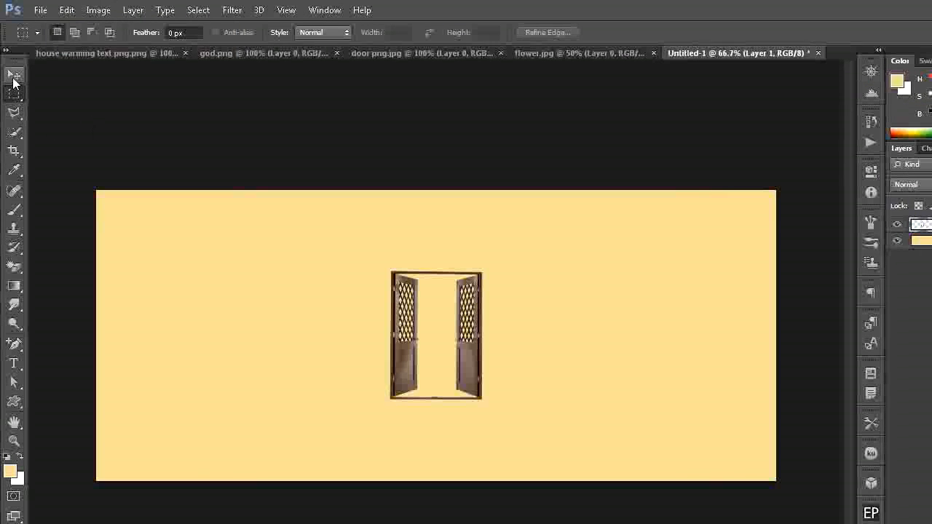
- Enlarge the pasted door to about 169% width, make it taller, and set its base on the canvas's lower edge
click(14, 76)
drag(436, 270, 429, 188)
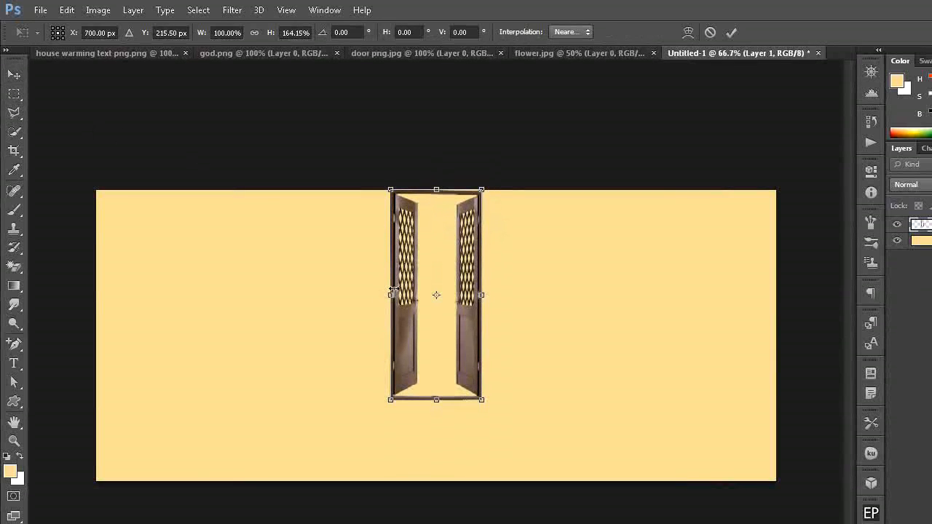
drag(393, 294, 316, 305)
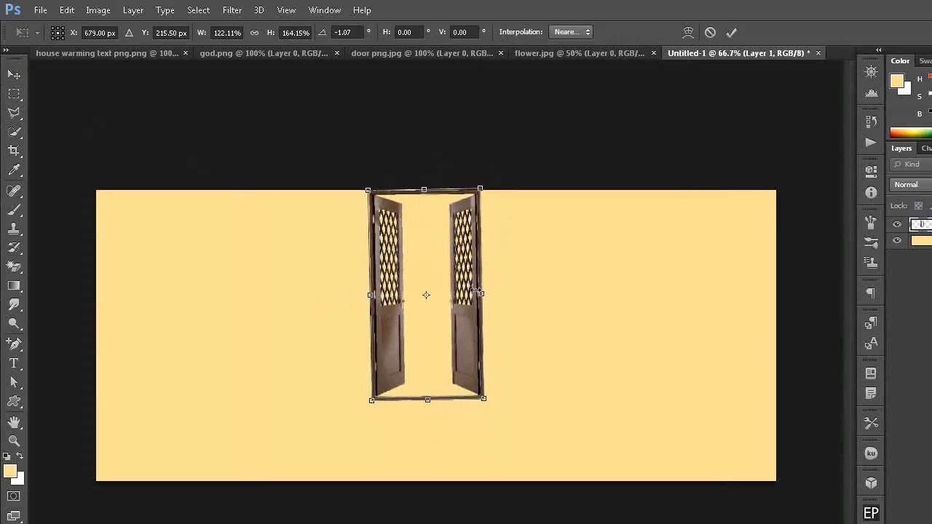
drag(482, 293, 525, 293)
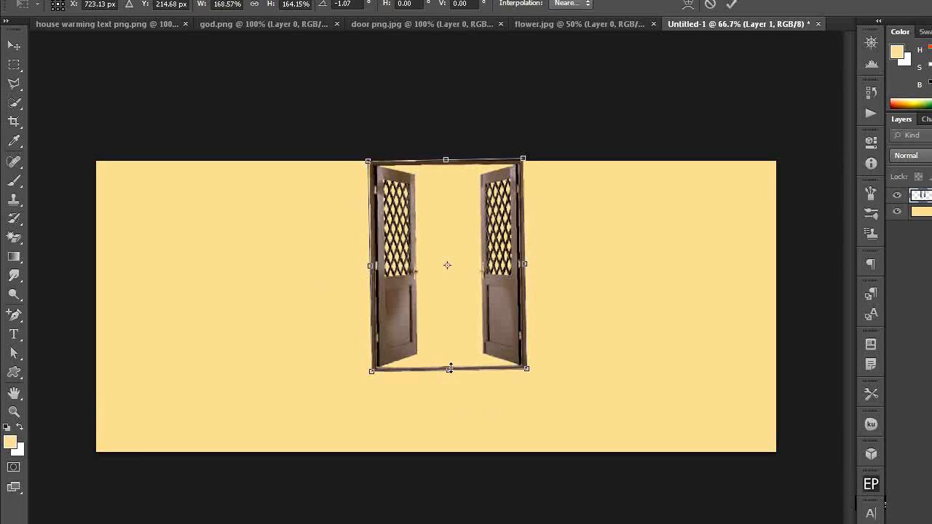
drag(447, 401, 442, 436)
drag(442, 378, 435, 421)
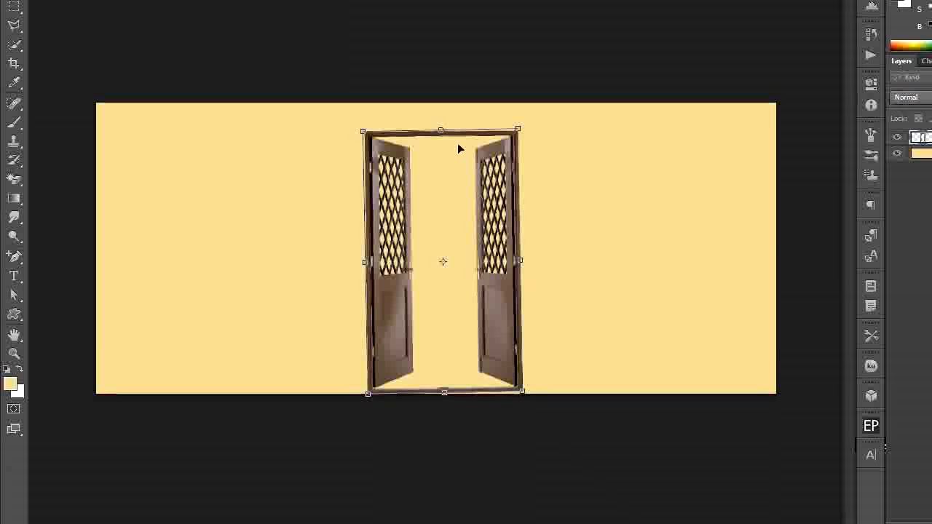
- Stretch the door to span the full canvas height, at about 228% width and 231% height
drag(441, 129, 441, 100)
drag(364, 306, 333, 307)
drag(520, 305, 547, 304)
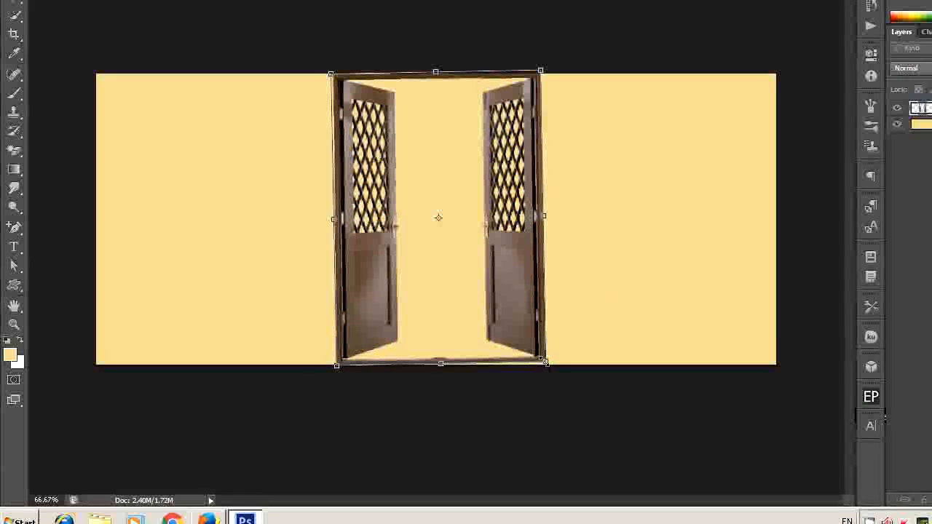
drag(545, 449, 547, 454)
drag(545, 366, 547, 367)
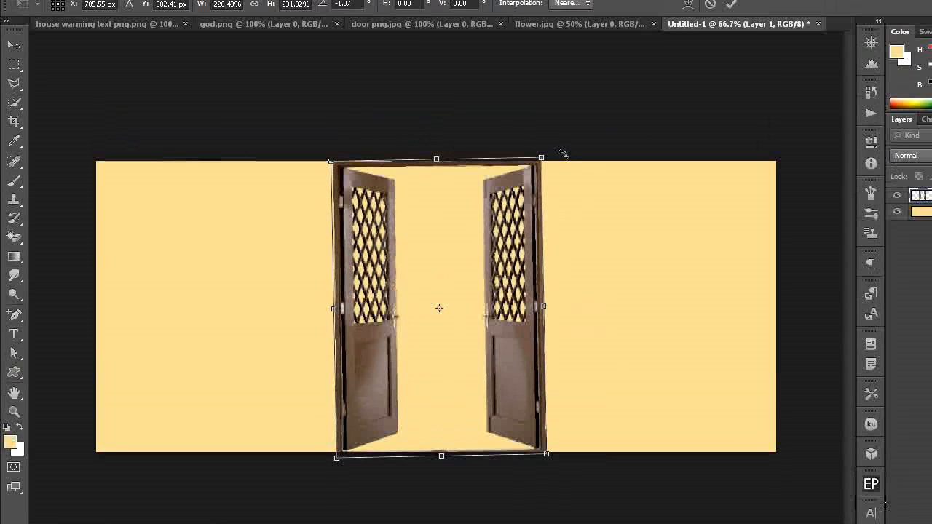
- Straighten the door to a rotation of about -0.07°, applying the transformation, and set its layer's blend mode to Multiply
drag(563, 155, 563, 156)
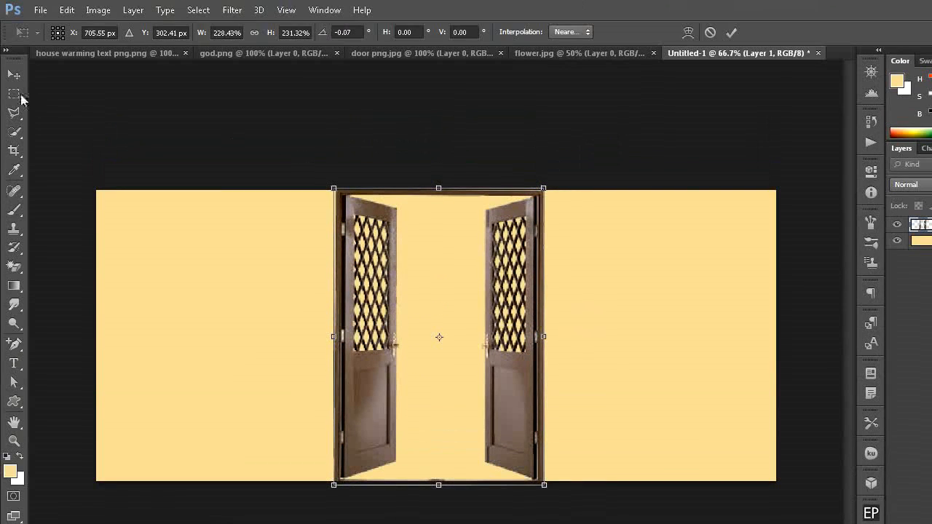
click(16, 94)
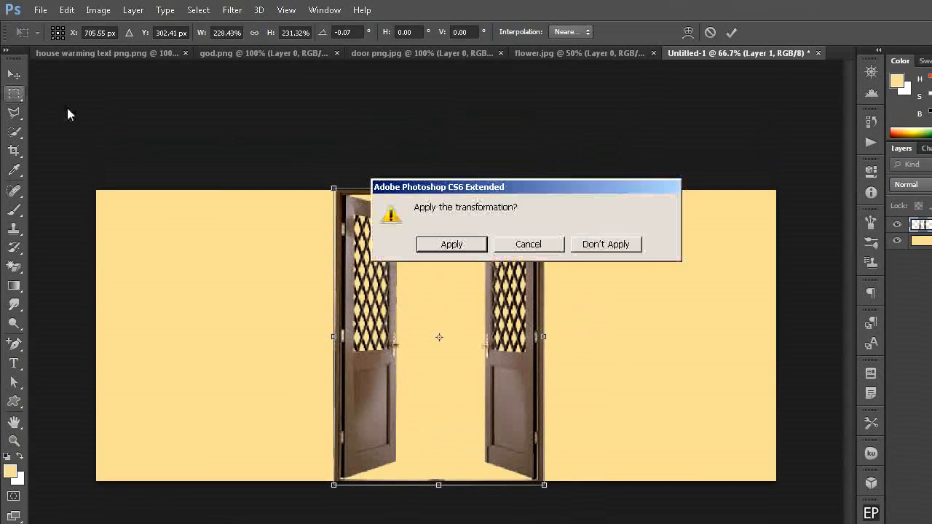
click(451, 244)
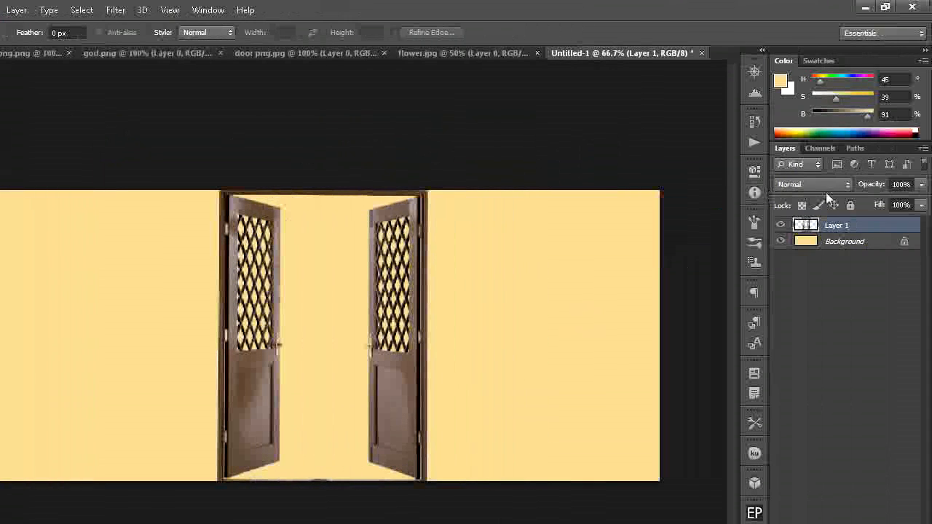
click(847, 188)
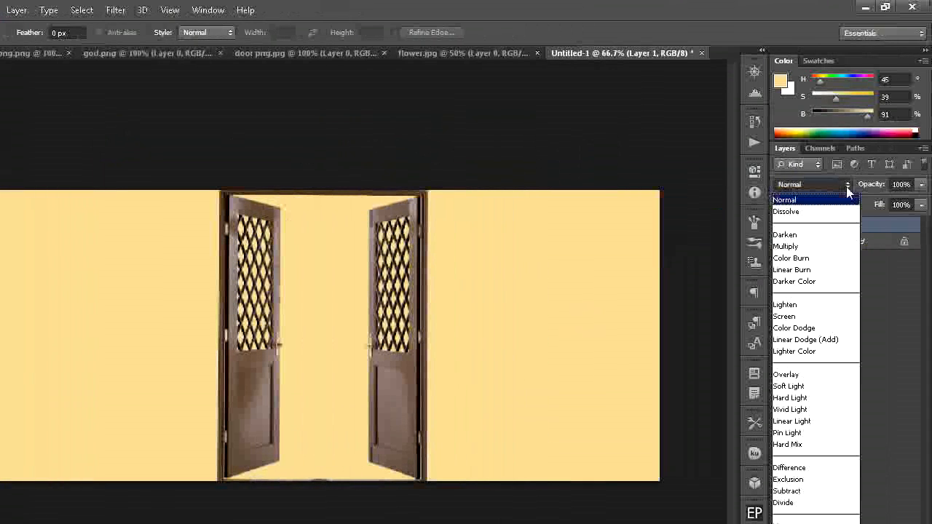
click(784, 245)
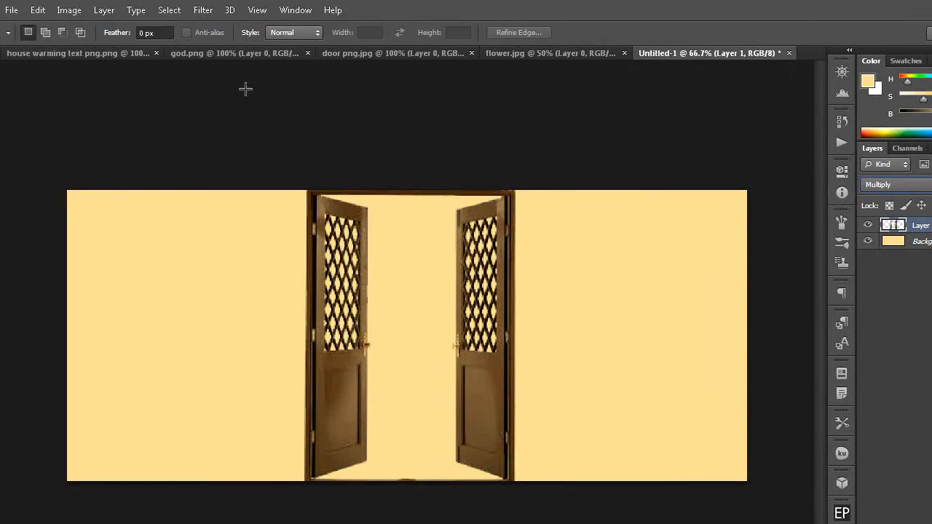
- Copy the entire image in god.png and paste it into the Untitled-1 document
click(159, 53)
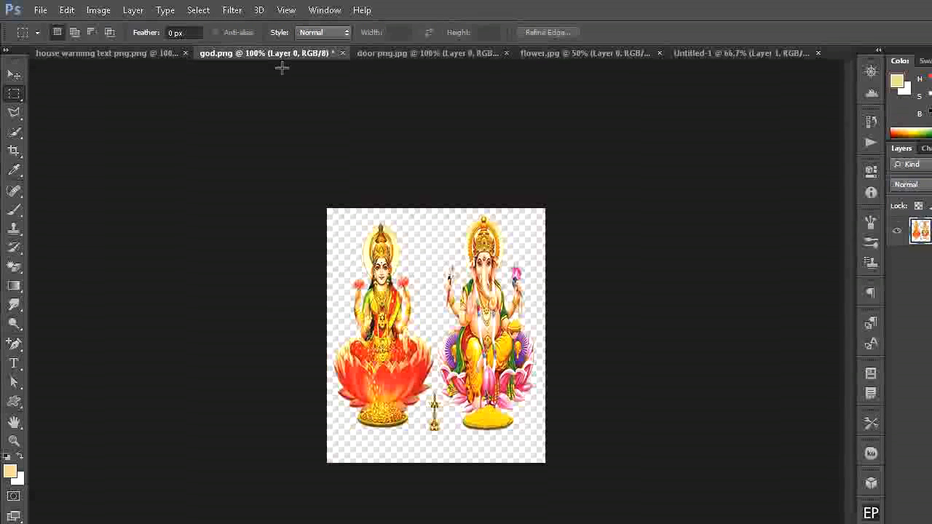
click(197, 10)
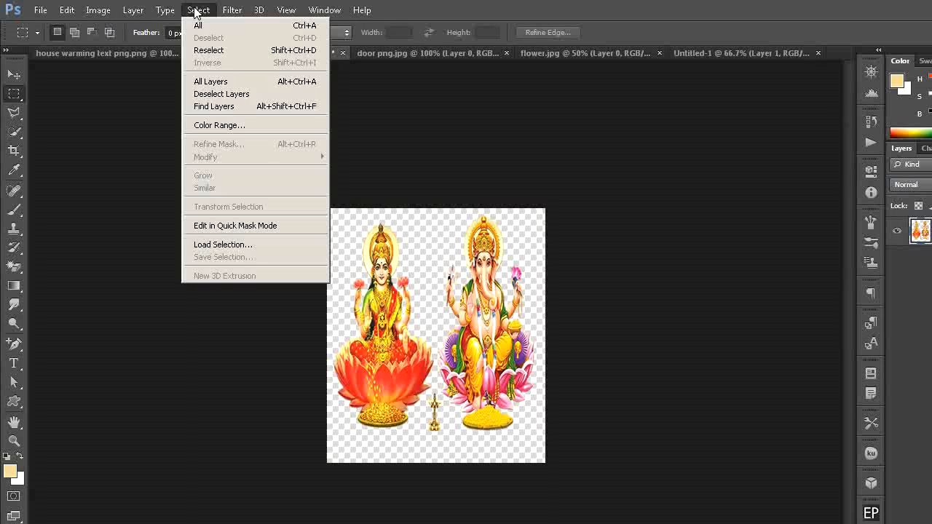
click(197, 25)
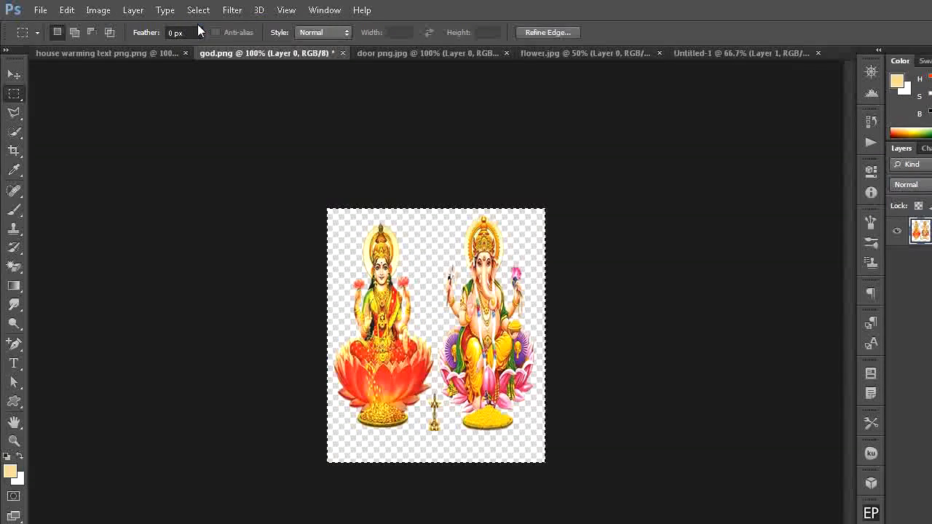
click(67, 10)
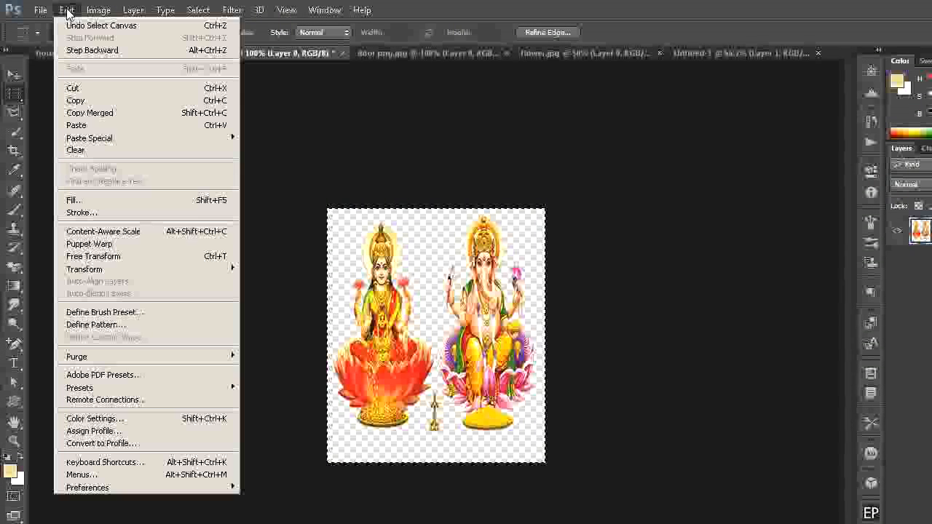
click(67, 100)
click(681, 55)
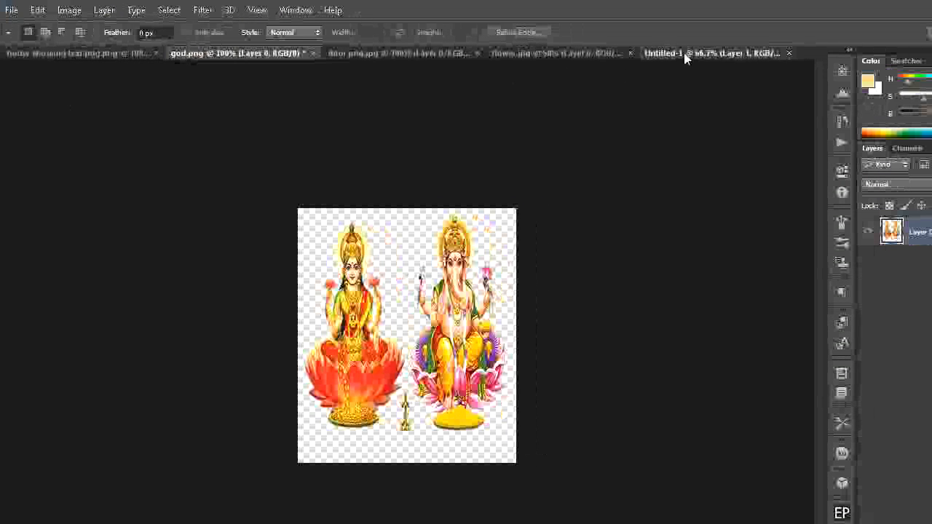
click(41, 10)
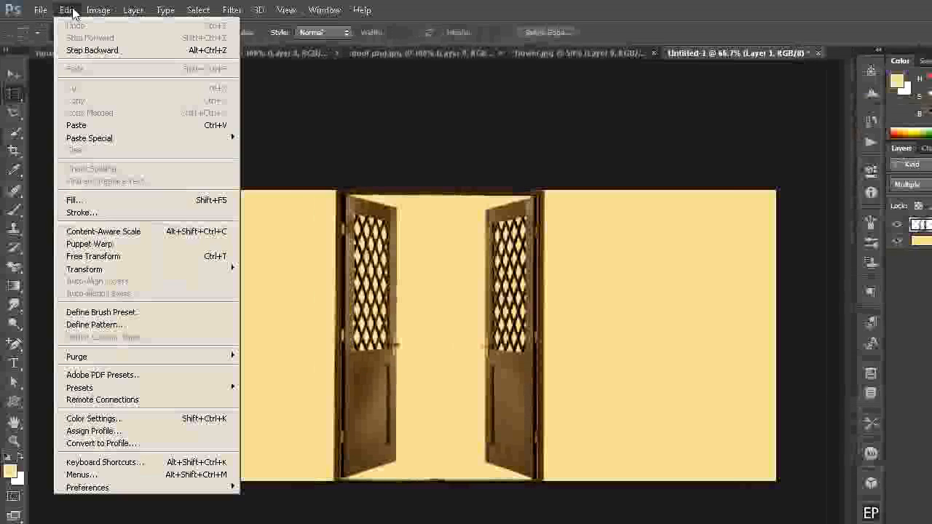
click(76, 125)
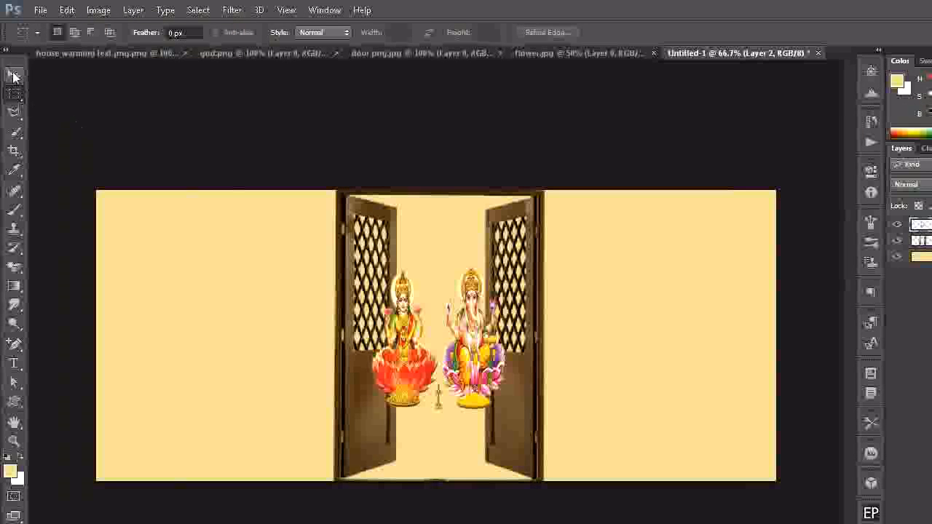
- Place the pasted deities in the empty area left of the door and reduce their height to about 97%
click(14, 75)
drag(440, 346, 229, 342)
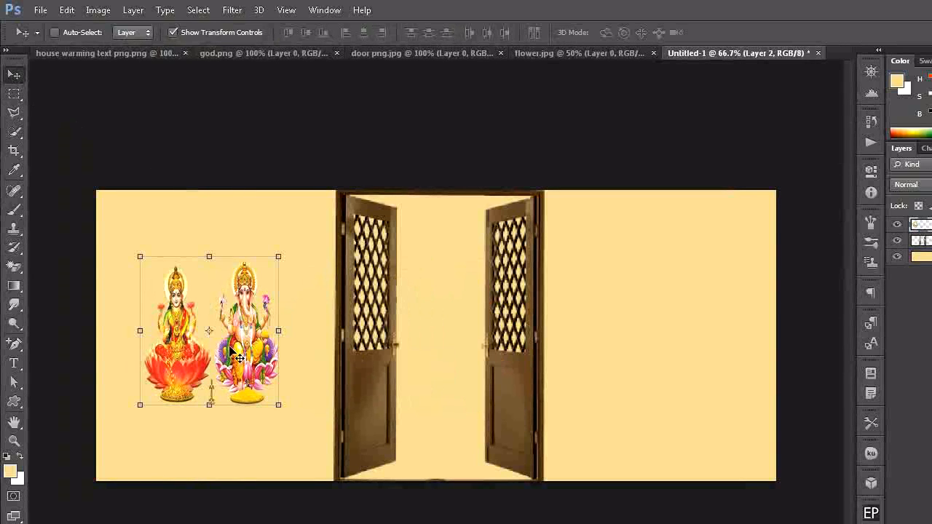
drag(211, 260, 211, 264)
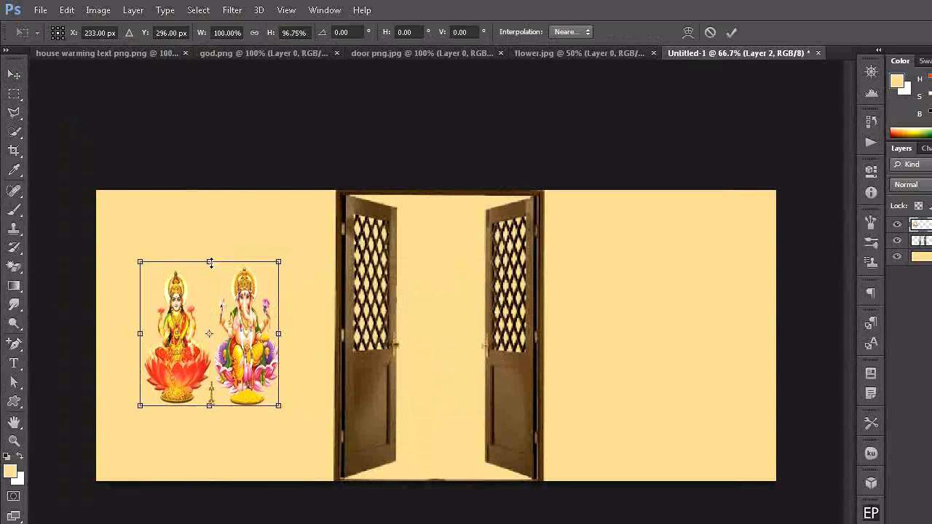
key(Return)
drag(231, 335, 246, 338)
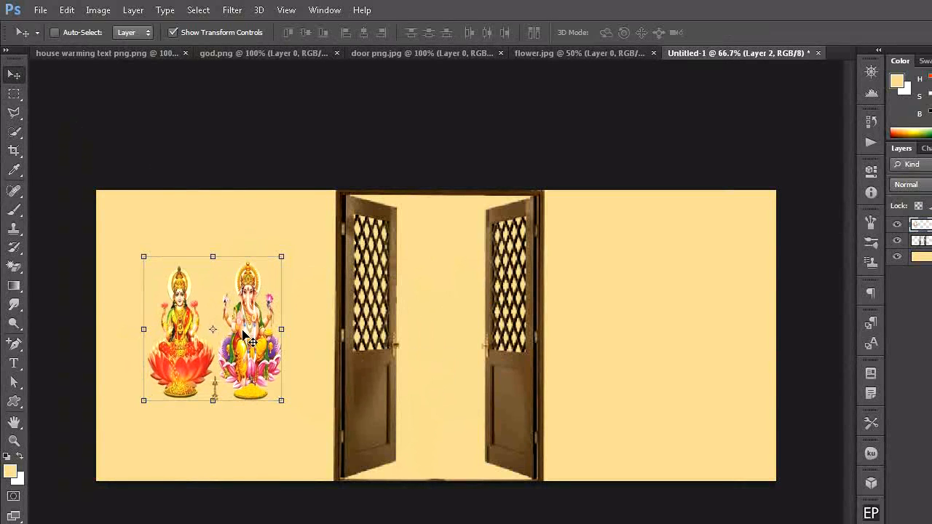
click(14, 94)
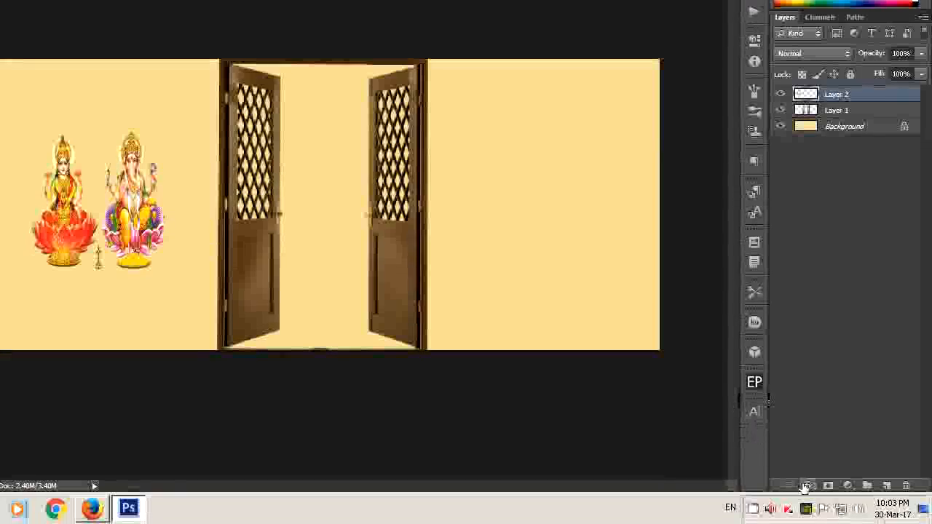
- Add Bevel & Emboss and Drop Shadow effects with their default settings to the deities layer
click(805, 486)
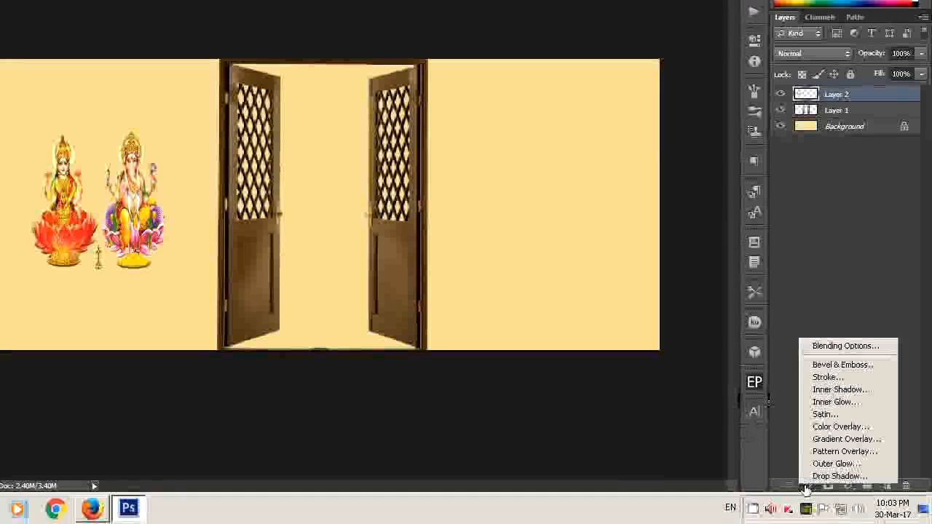
click(854, 349)
click(545, 145)
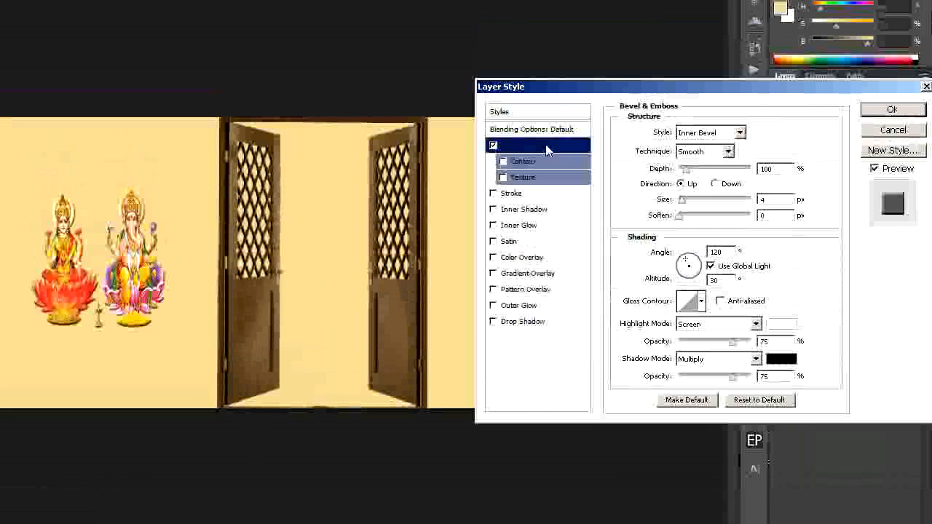
click(536, 322)
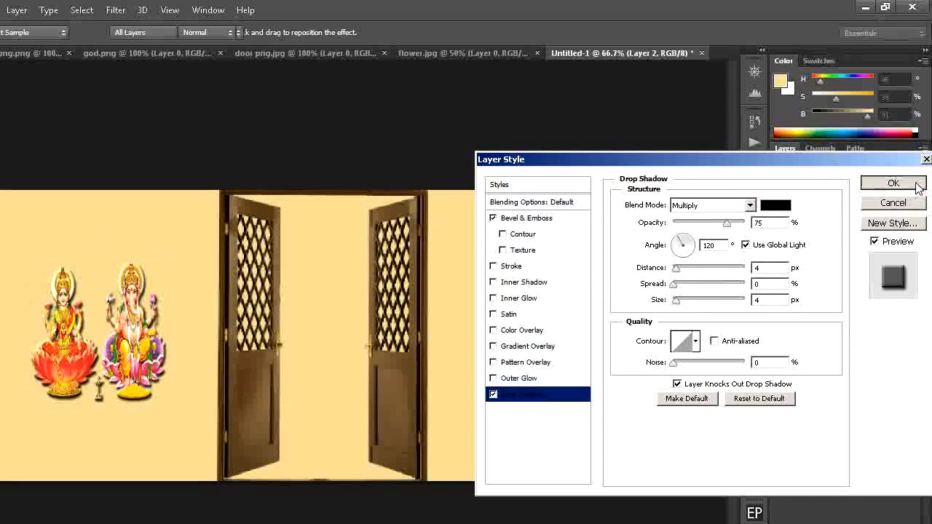
click(916, 187)
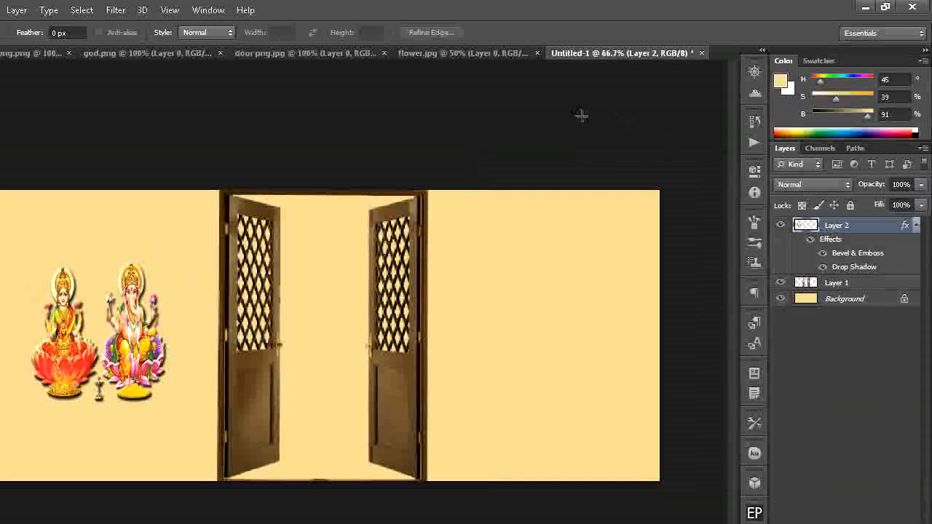
- Copy the entire garland image in flower.jpg and paste it into the Untitled-1 document
click(461, 52)
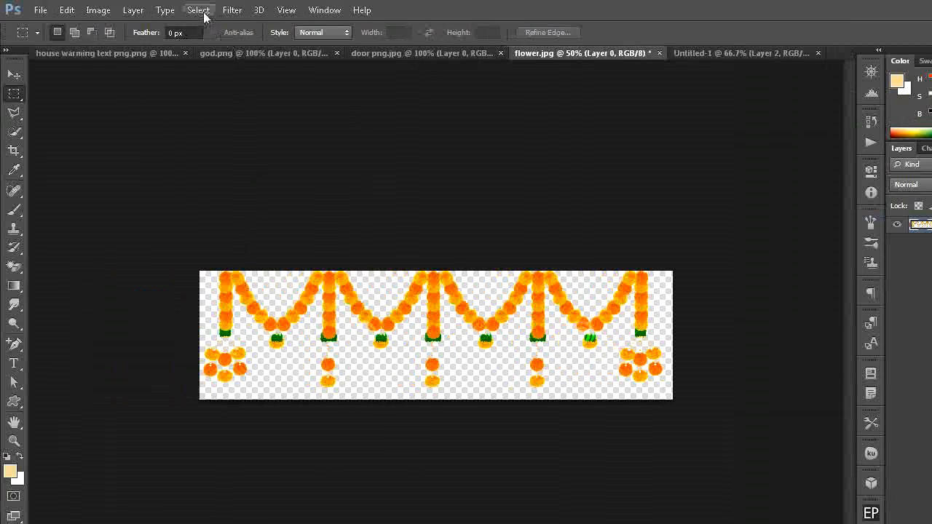
click(82, 9)
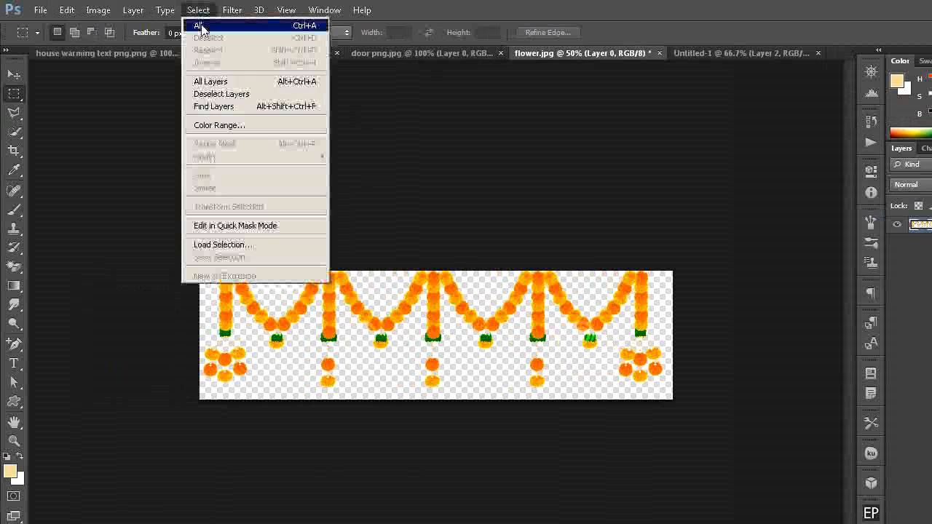
click(201, 27)
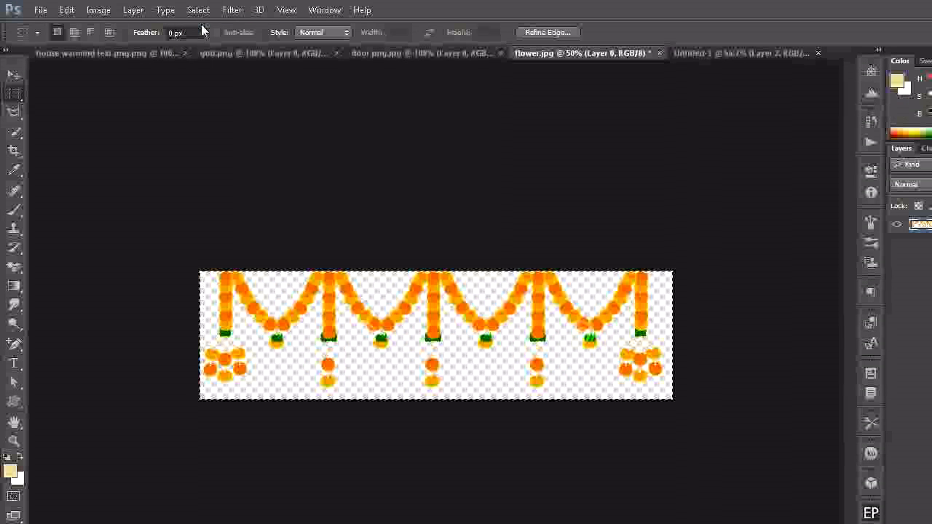
click(67, 11)
click(81, 99)
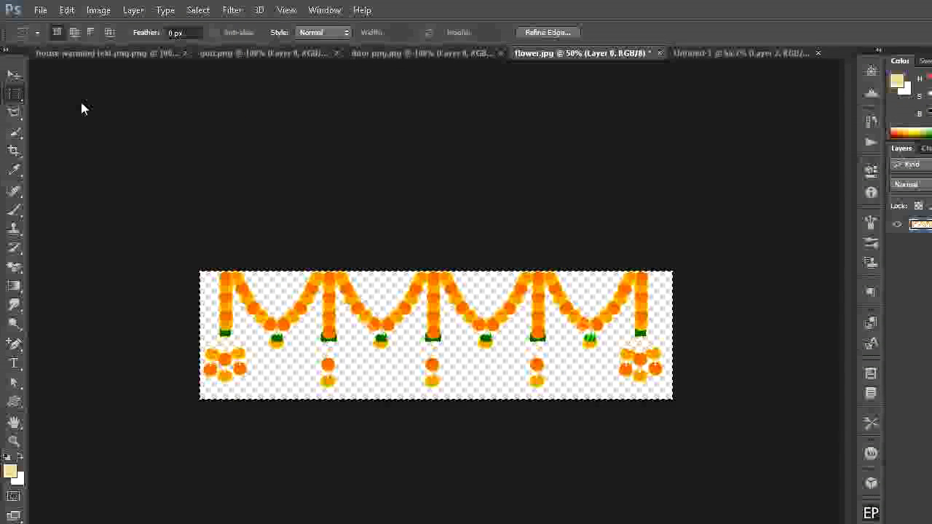
click(683, 50)
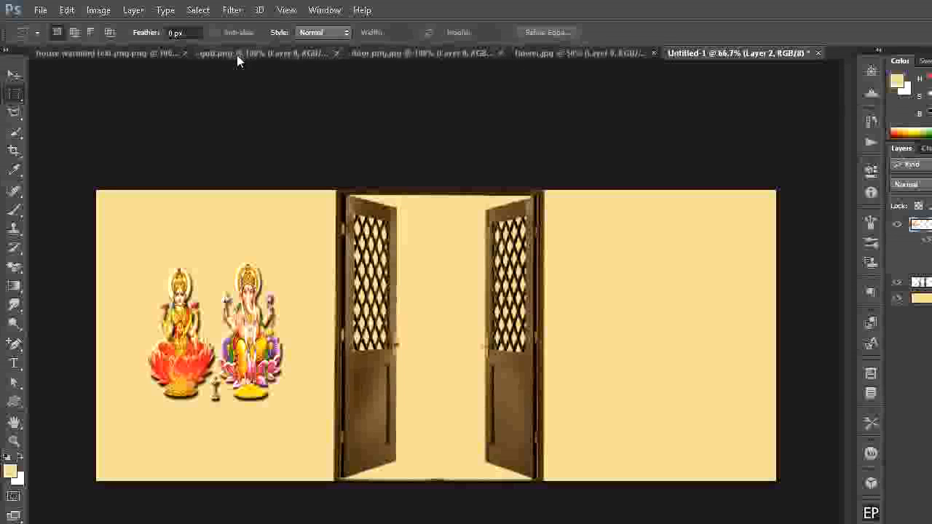
click(69, 10)
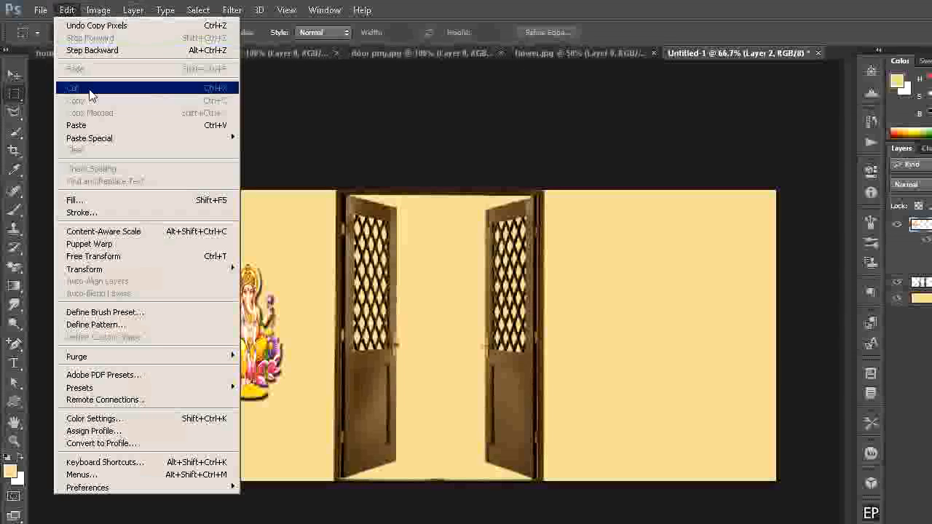
click(79, 125)
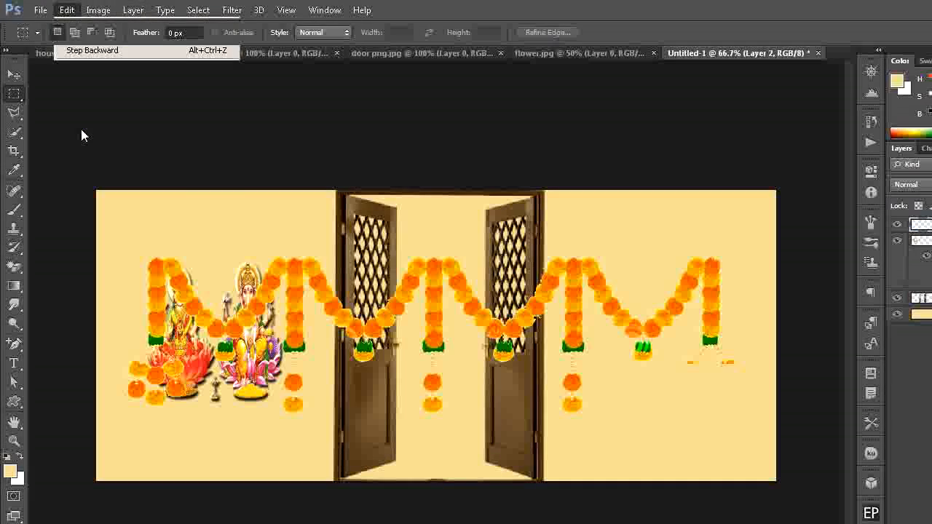
- Shrink the pasted garland to about 45% width and 36% height and move it up over the door's top
click(14, 75)
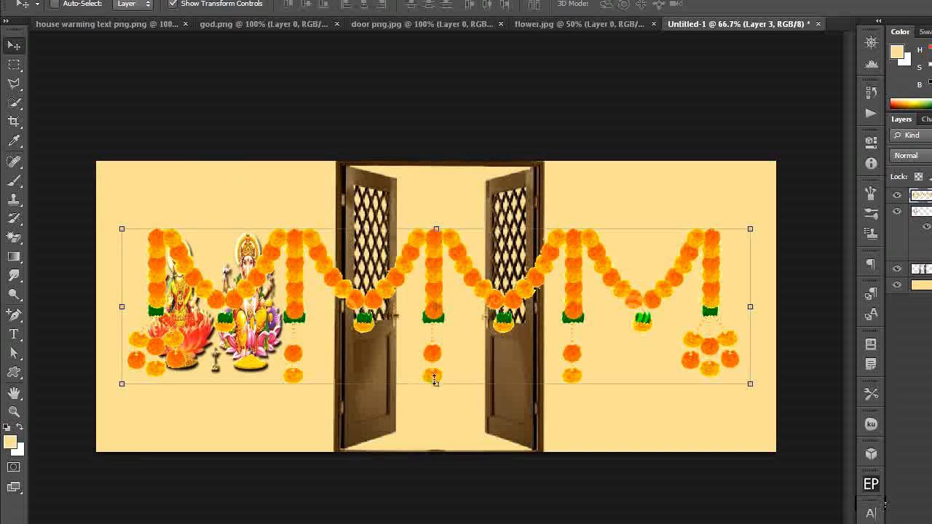
drag(434, 381, 436, 285)
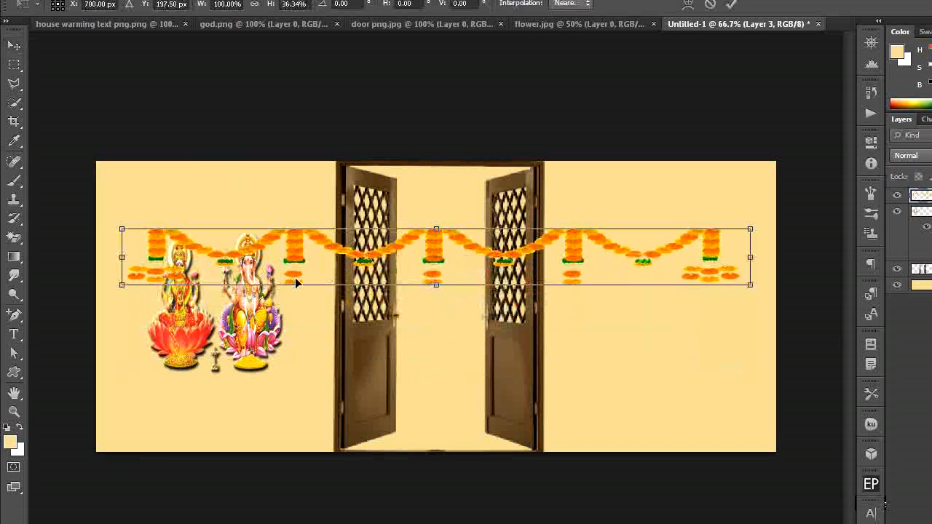
drag(122, 257, 308, 248)
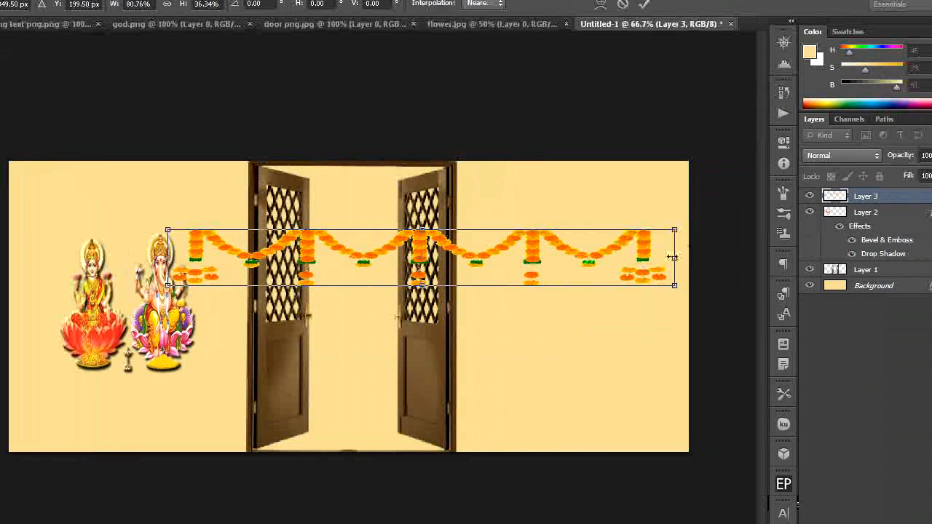
drag(762, 257, 591, 257)
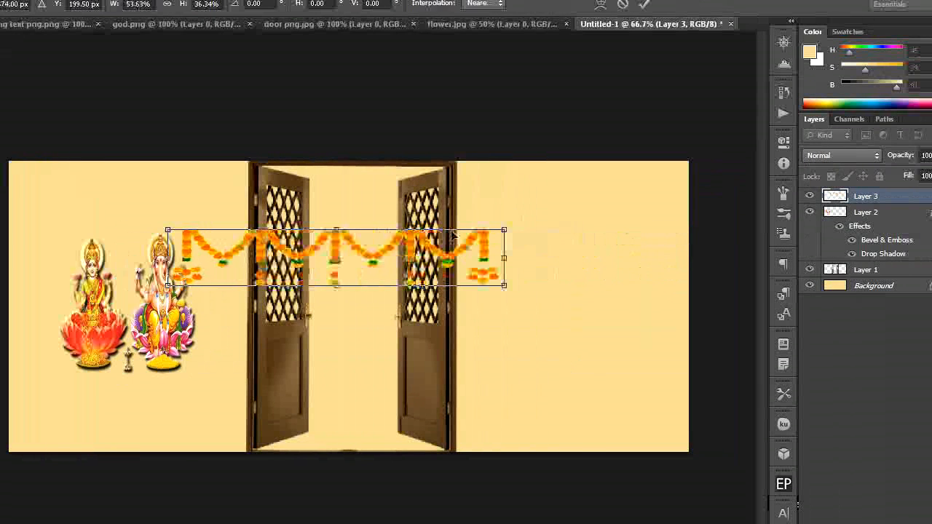
drag(437, 241, 446, 183)
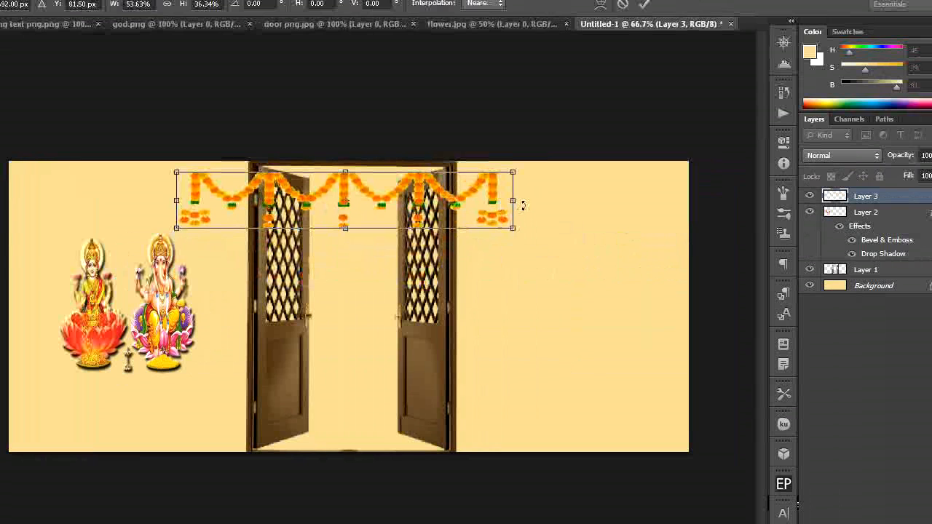
drag(518, 204, 461, 203)
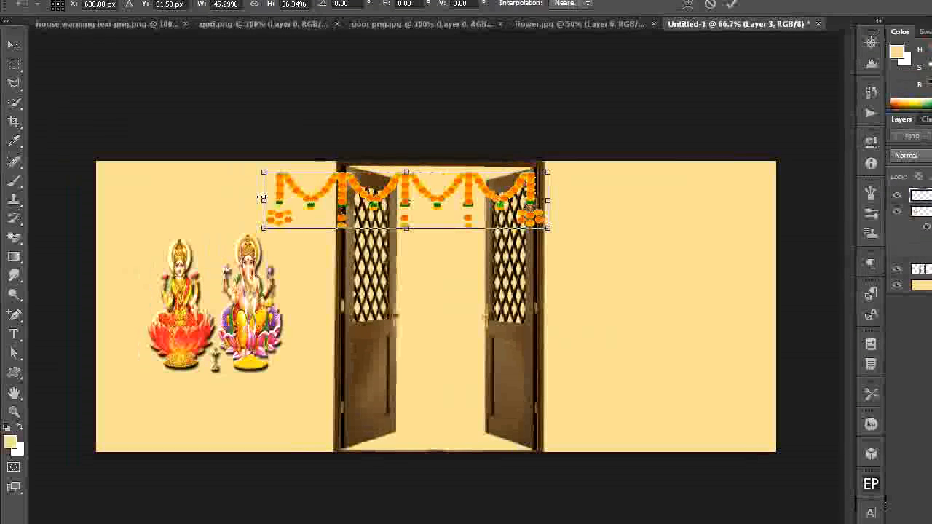
- Fit the garland across the door's top edge at about 36% width and 39% height and apply the transformation
drag(205, 193, 275, 189)
drag(332, 188, 329, 188)
drag(439, 169, 439, 158)
mouse_move(440, 229)
mouse_down()
mouse_move(437, 211)
mouse_move(435, 220)
mouse_up()
drag(329, 189, 327, 189)
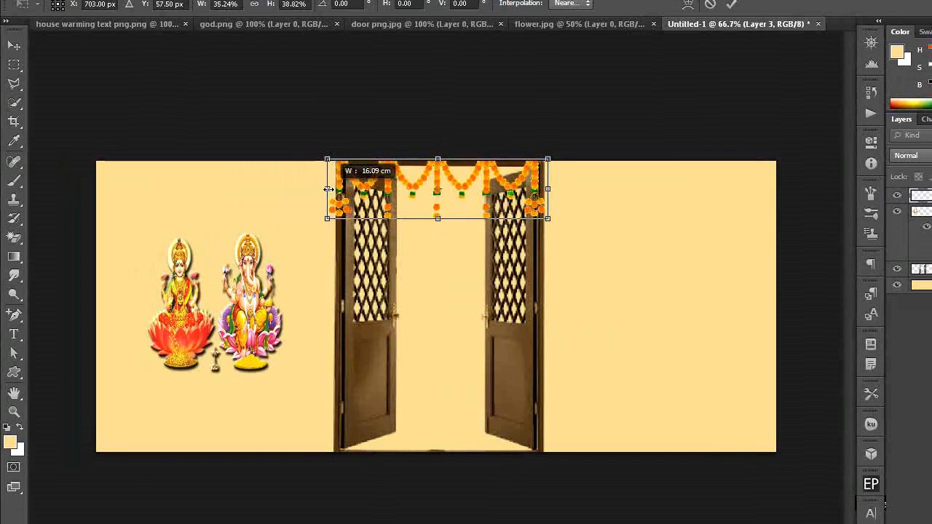
drag(548, 189, 553, 189)
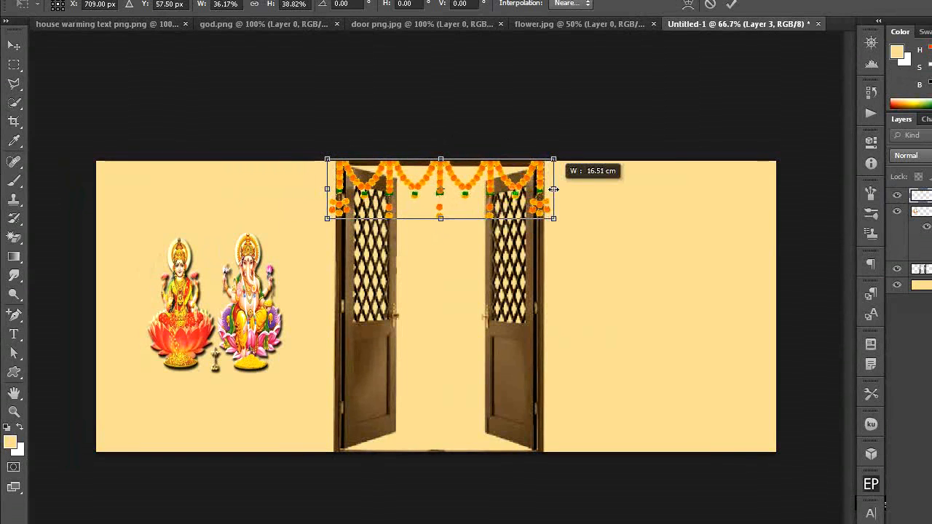
click(14, 65)
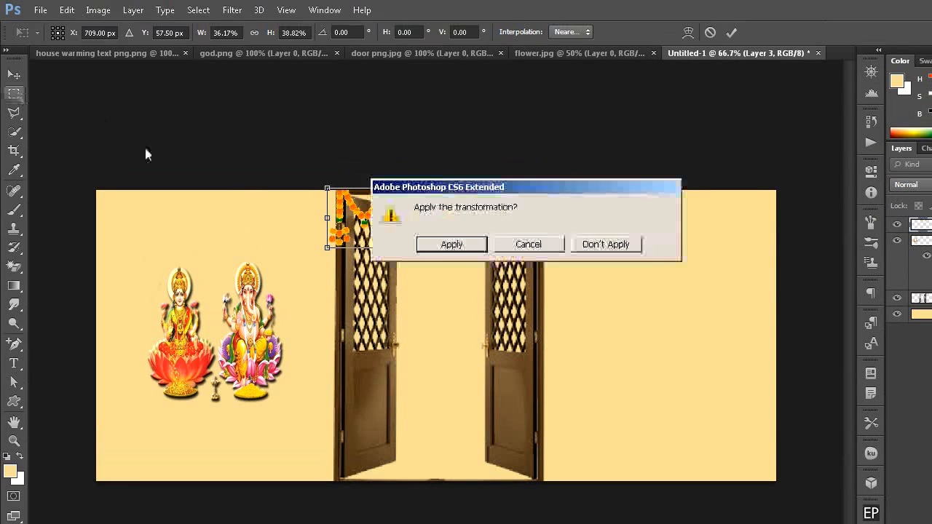
click(451, 245)
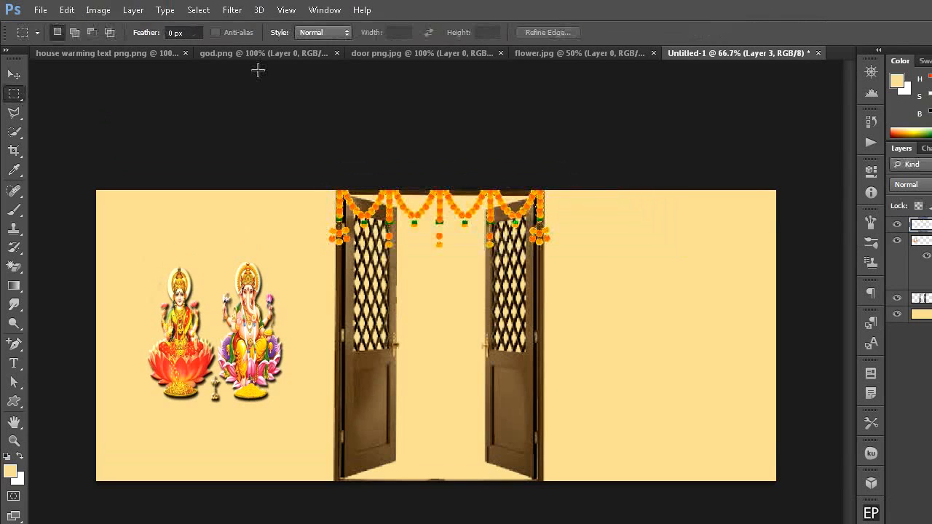
- Duplicate the garland layer and place the copy along the canvas's top edge, right of the door
key(ctrl+j)
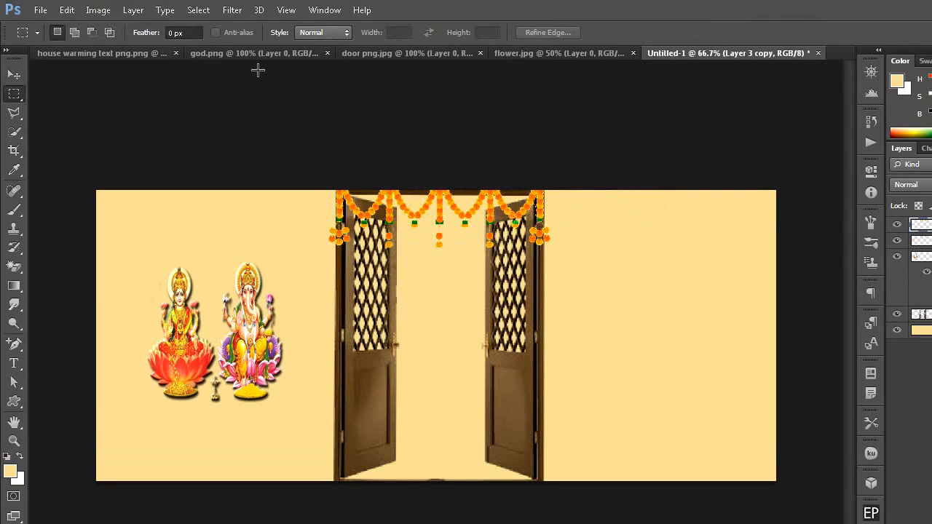
click(15, 74)
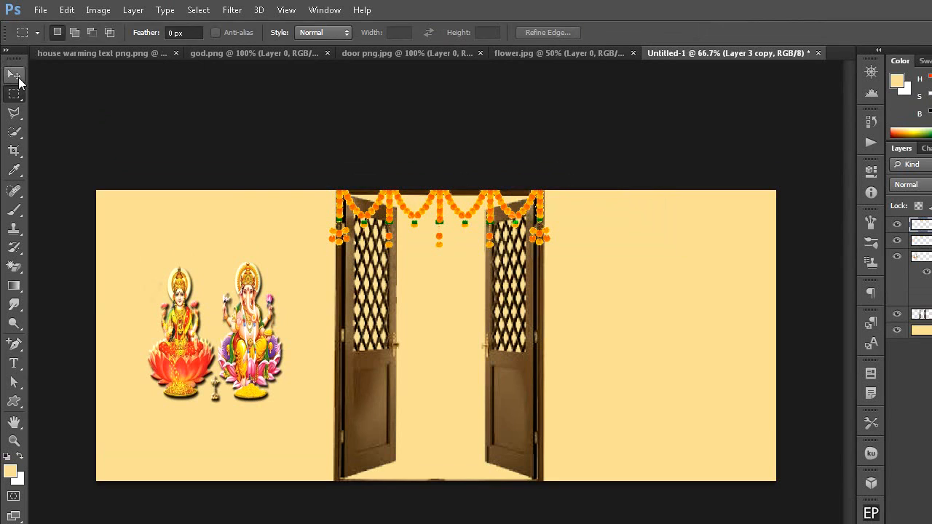
drag(459, 227, 658, 220)
click(11, 95)
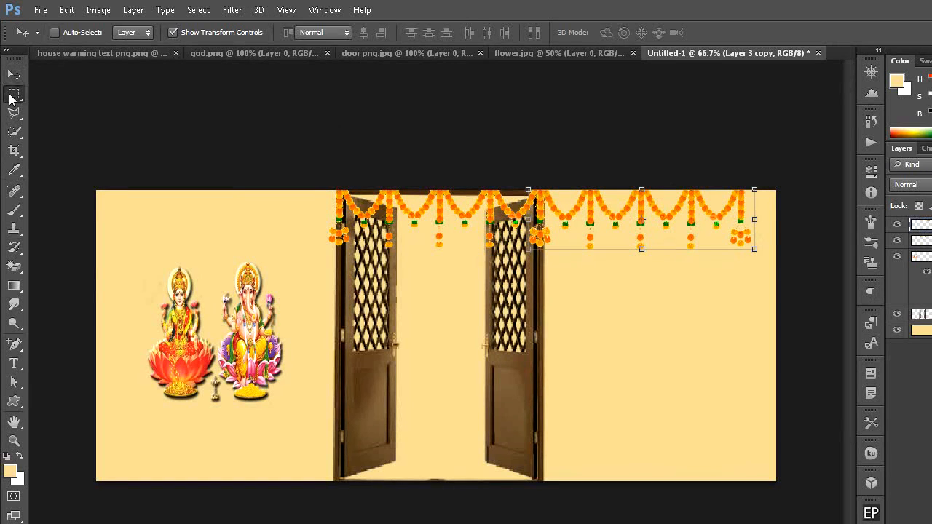
- Duplicate the garland once more and place this copy along the top edge above the deities
key(ctrl+j)
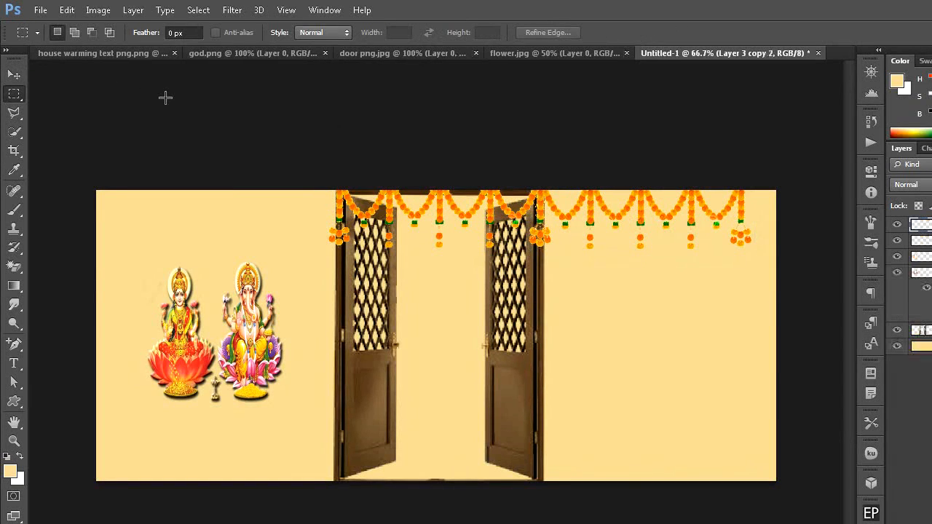
click(15, 76)
drag(601, 230, 205, 222)
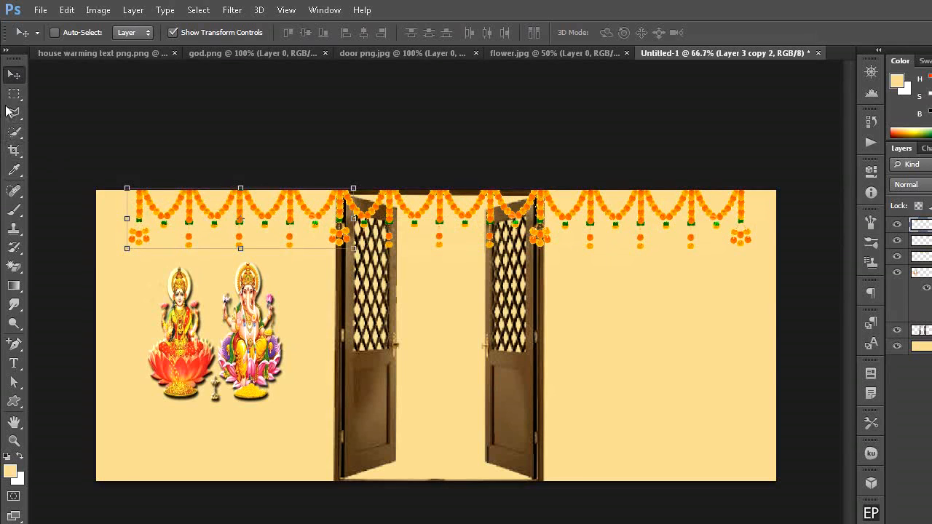
click(13, 94)
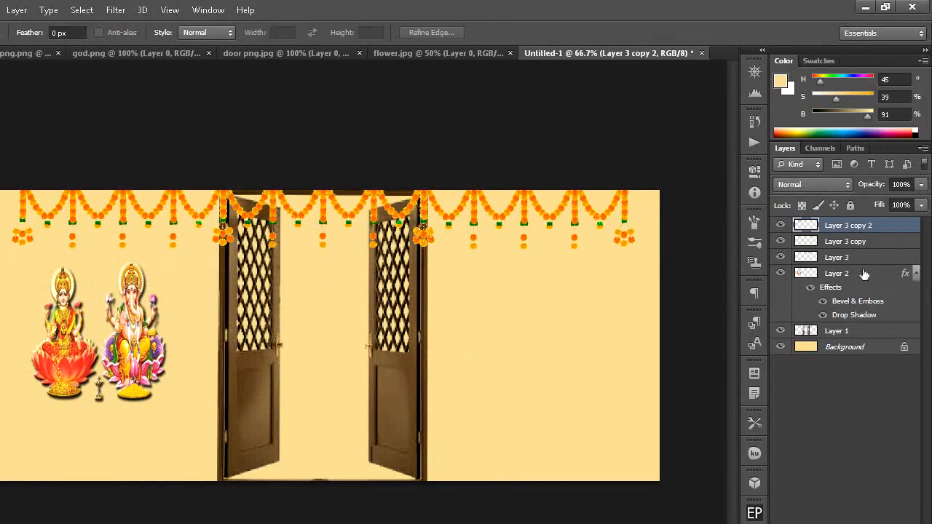
- Merge the three garland layers, Layer 3, Layer 3 copy and Layer 3 copy 2, into one layer
shift+click(867, 258)
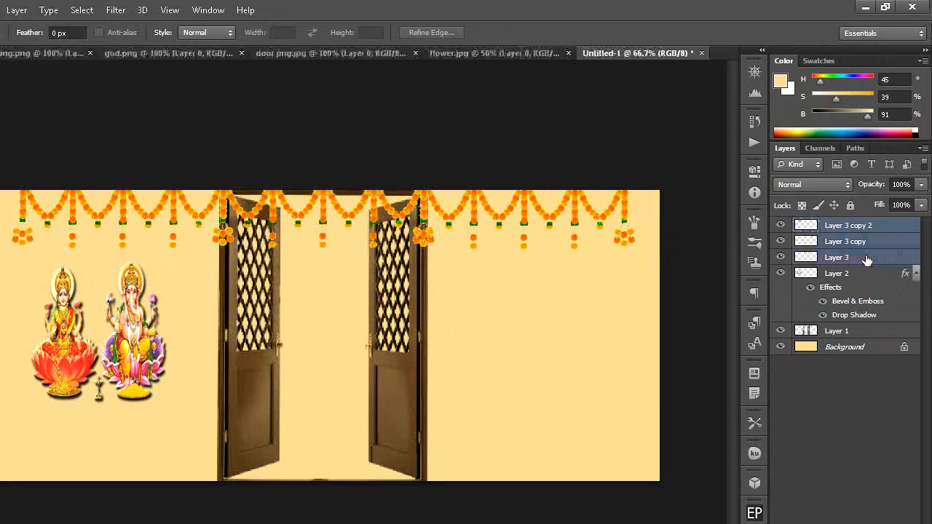
right_click(867, 258)
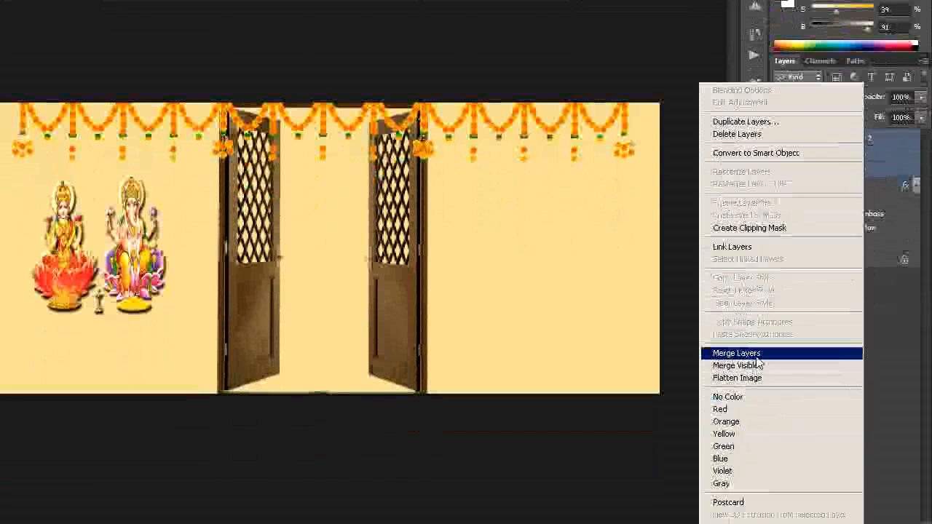
click(736, 411)
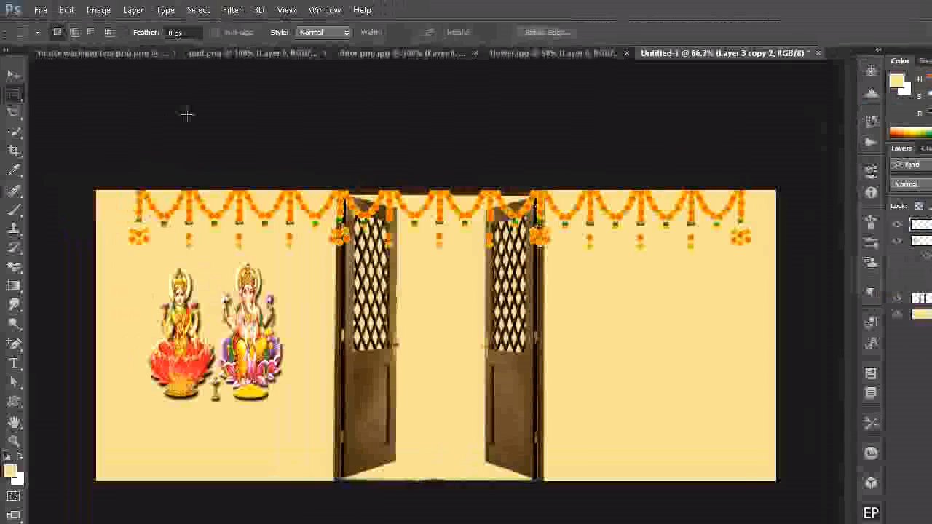
- Stretch the merged garland to about 110% width, align it across the canvas's full top edge and apply the transformation
click(13, 75)
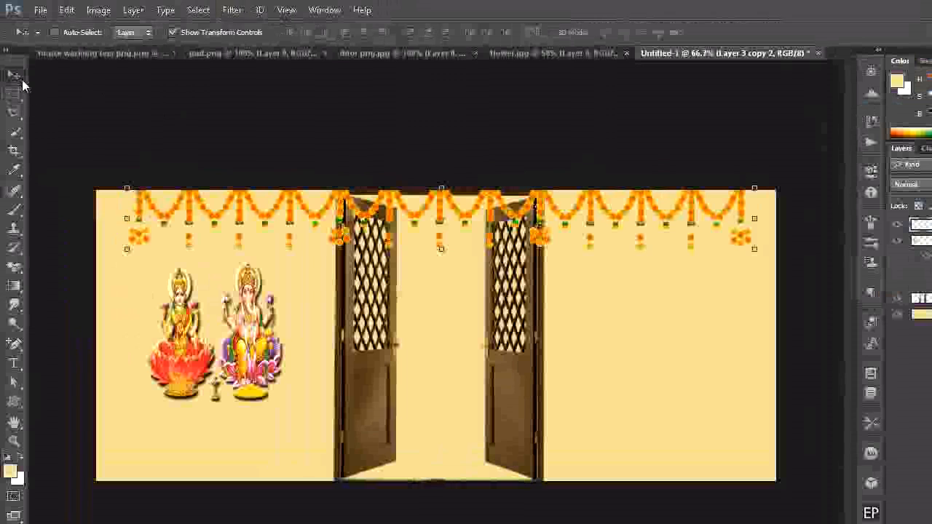
drag(124, 221, 92, 218)
drag(641, 218, 664, 219)
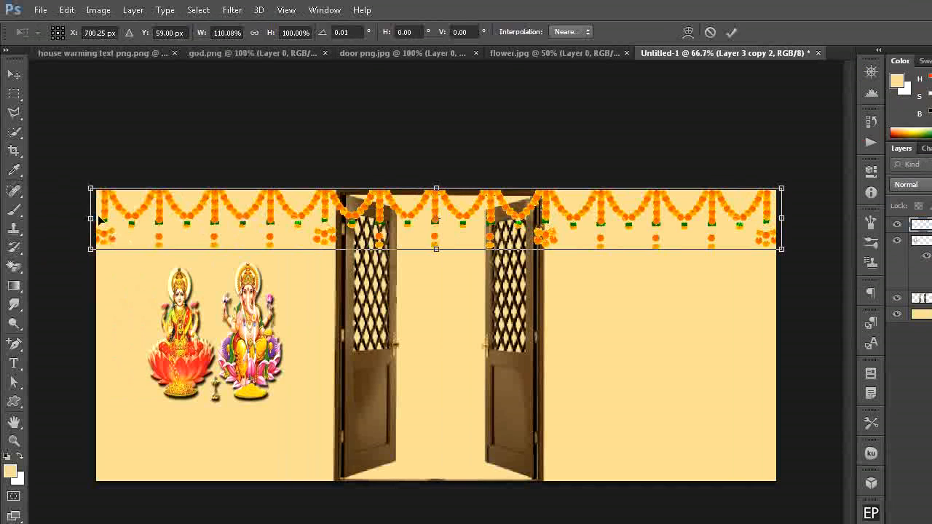
drag(356, 237, 404, 235)
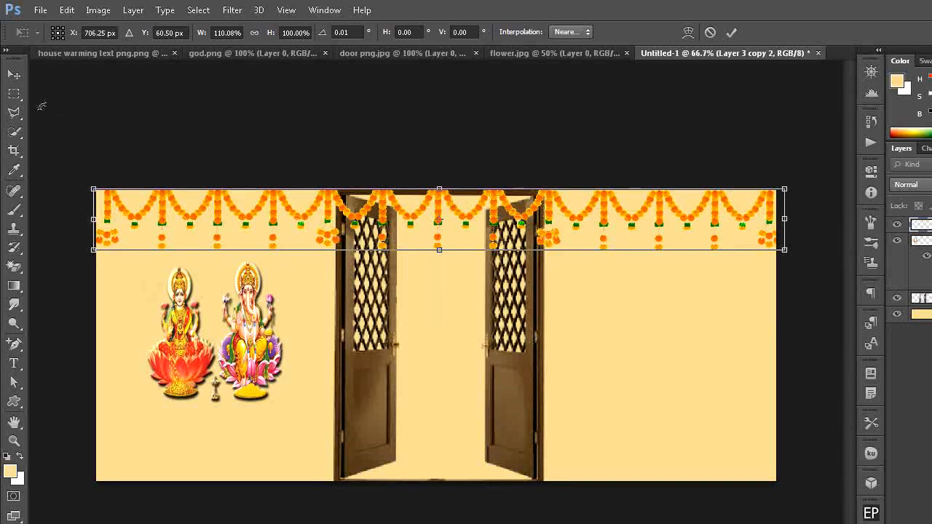
click(14, 93)
key(Return)
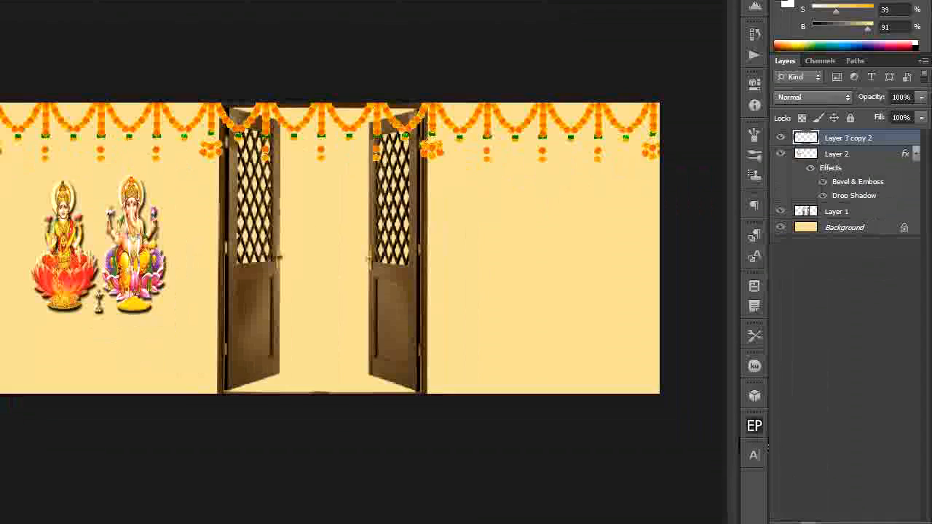
- Add Bevel & Emboss and Drop Shadow effects with their default settings to the merged garland layer
click(809, 500)
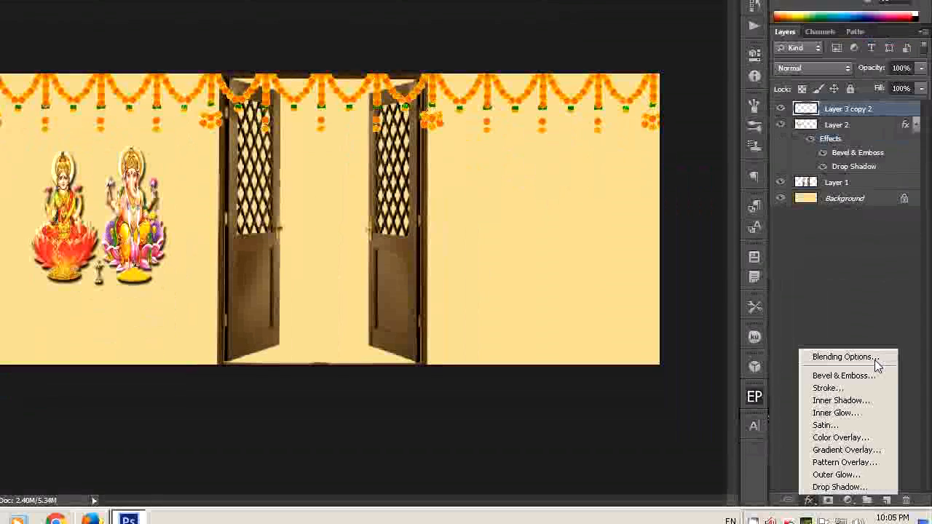
click(877, 362)
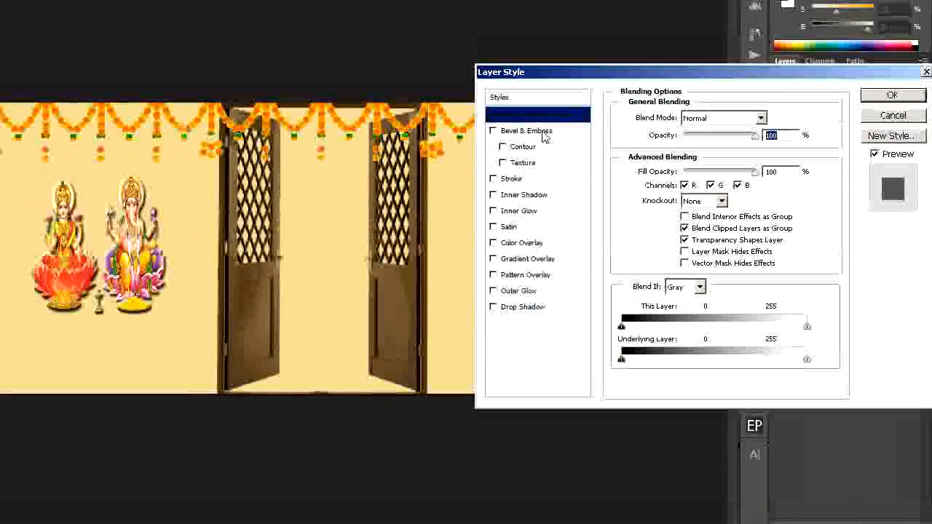
click(543, 108)
click(537, 310)
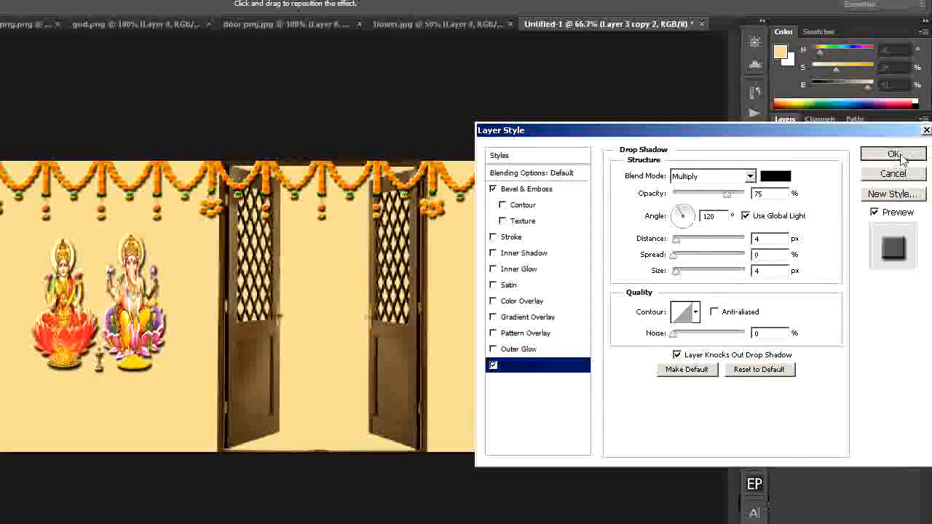
click(893, 124)
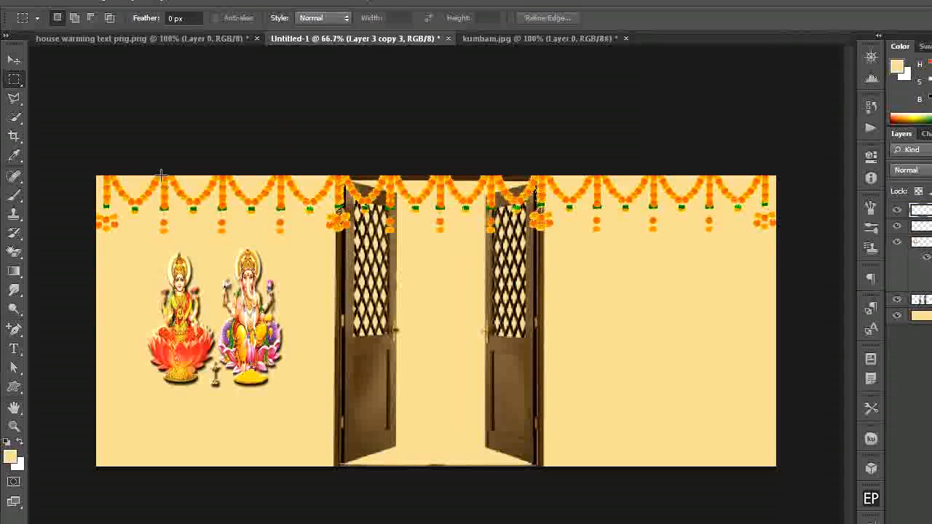
- Copy the entire pot image from kumbam.jpg and paste it into the Untitled-1 design
click(517, 38)
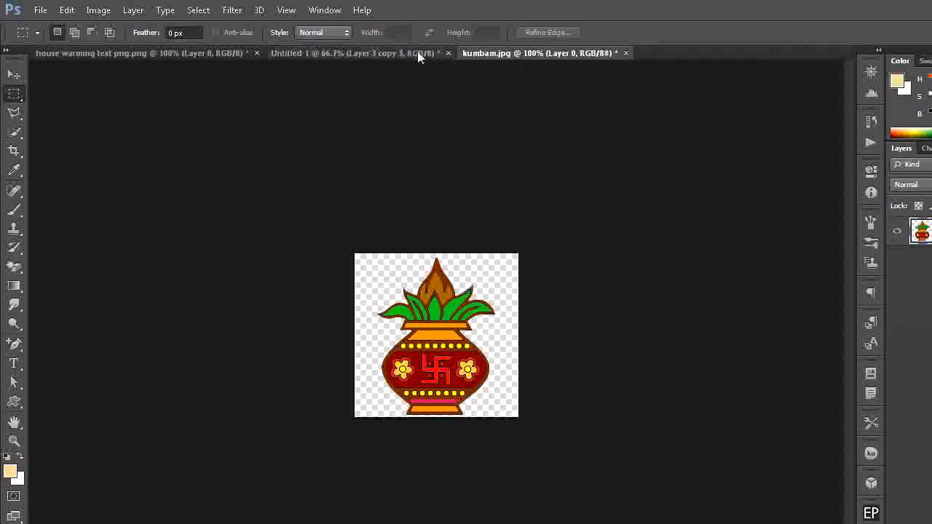
click(198, 9)
click(203, 25)
click(71, 9)
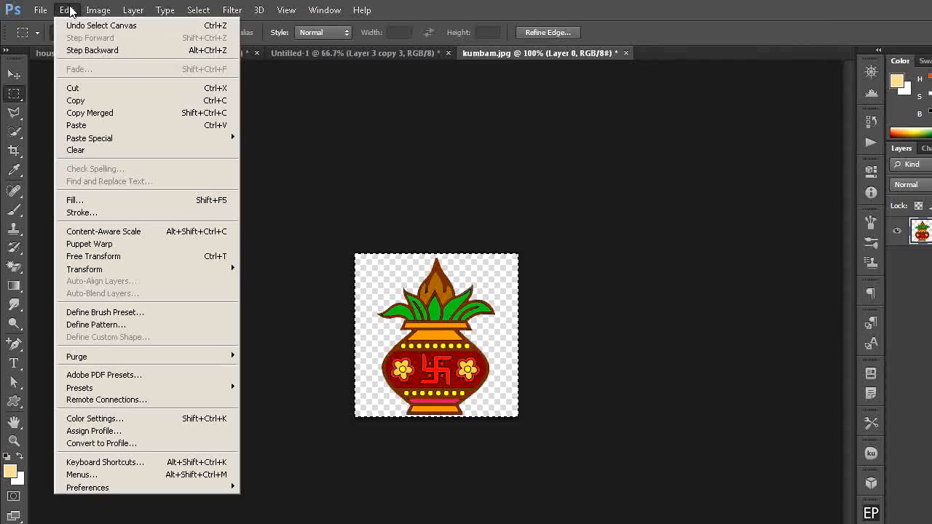
click(81, 98)
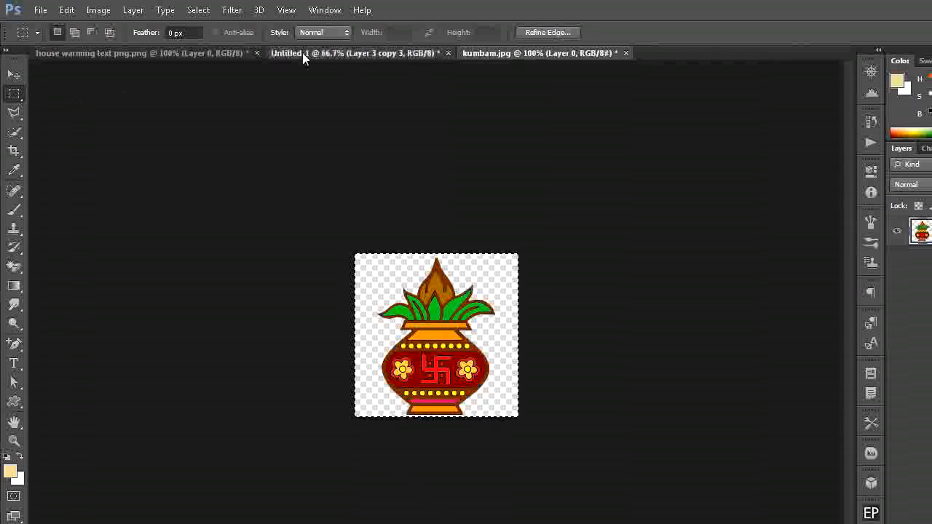
click(306, 53)
click(69, 11)
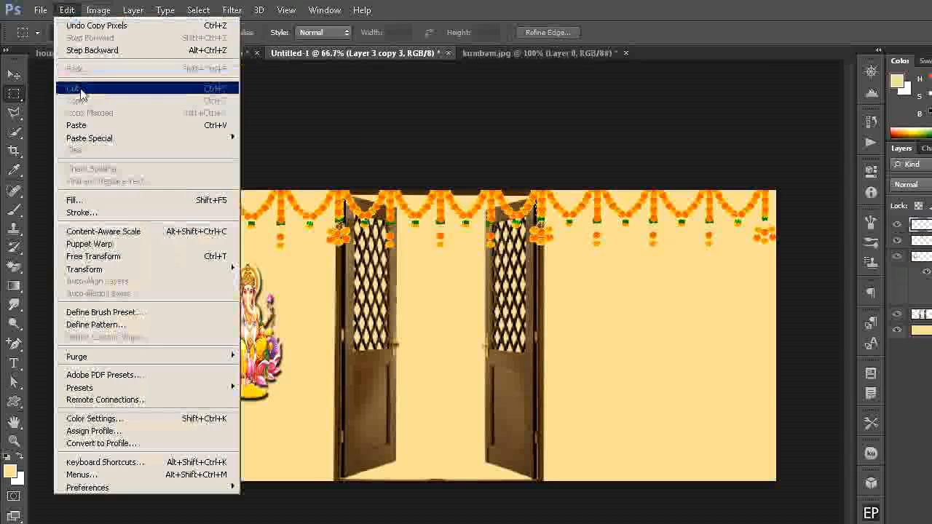
click(76, 125)
- Place the pot at the foot of the open doorway, scale it to about 73% width and 64% height, and apply the transformation
click(13, 75)
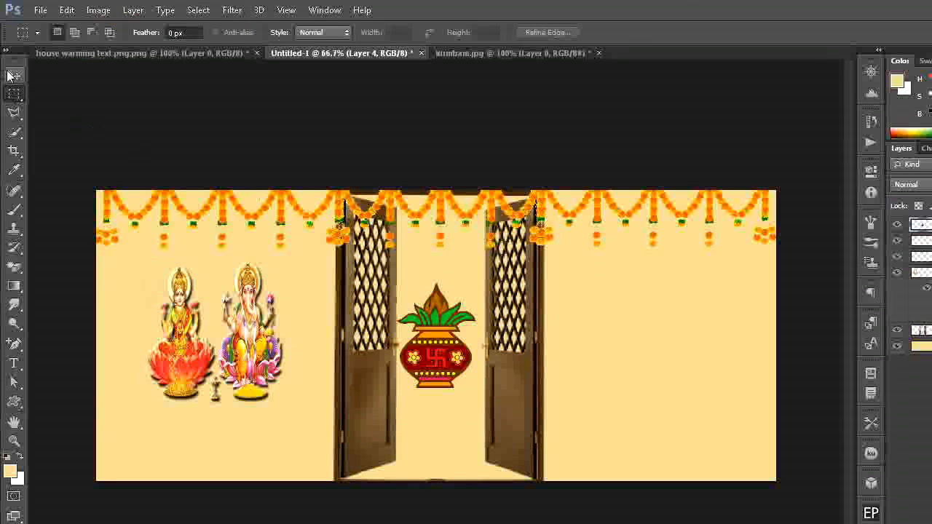
drag(459, 326, 458, 406)
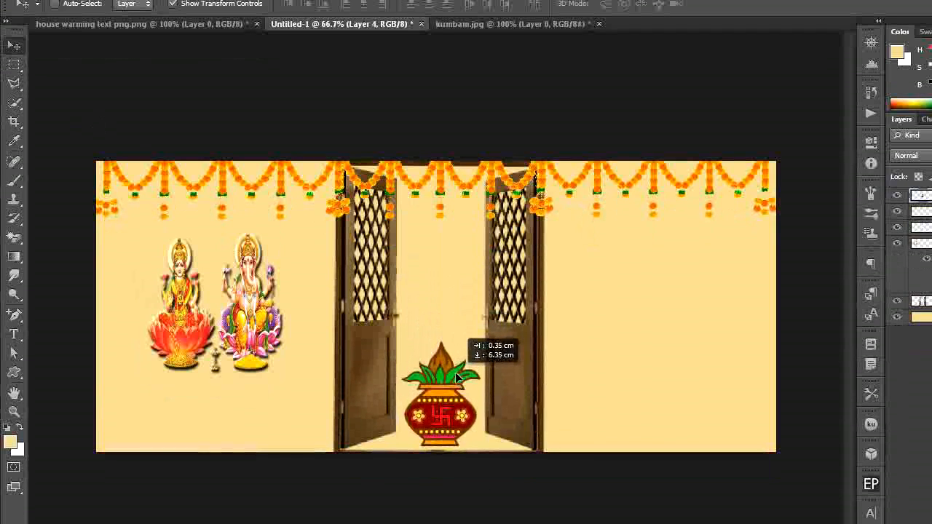
drag(455, 372, 454, 375)
drag(454, 343, 466, 383)
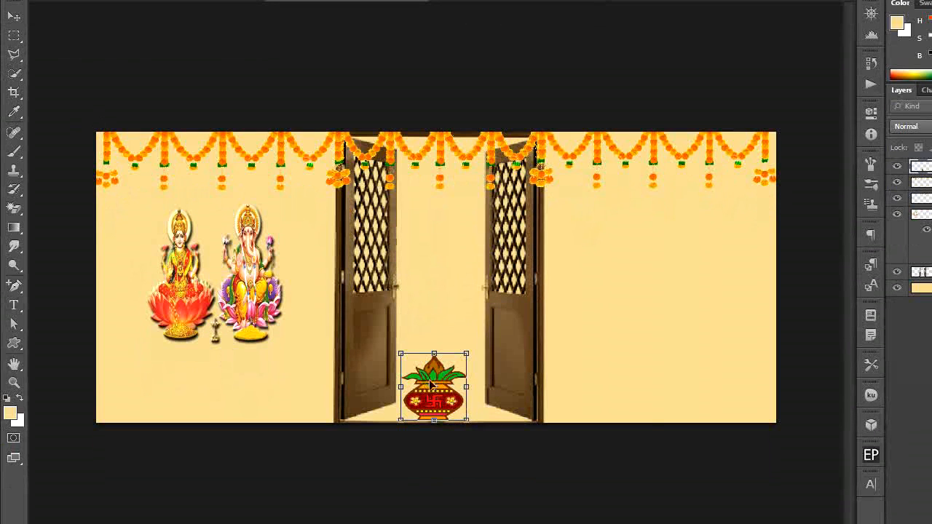
drag(401, 387, 408, 387)
click(438, 391)
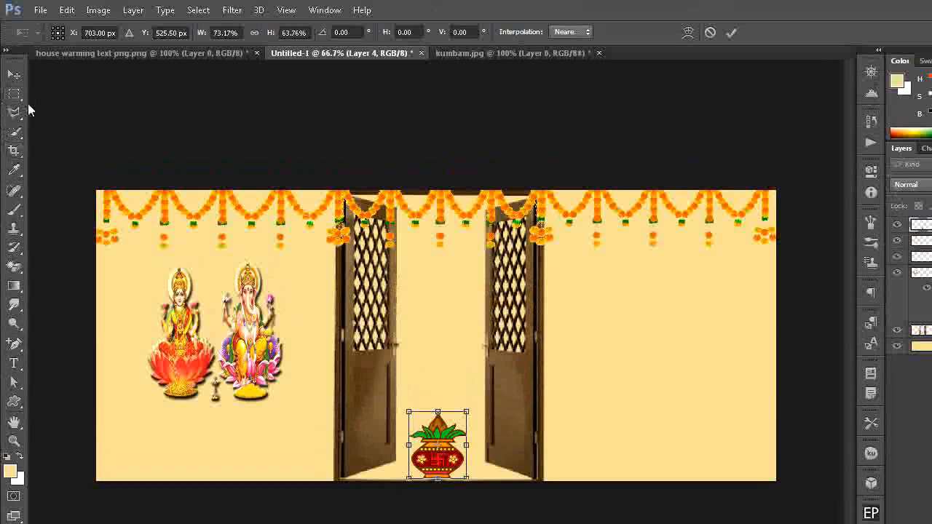
click(14, 94)
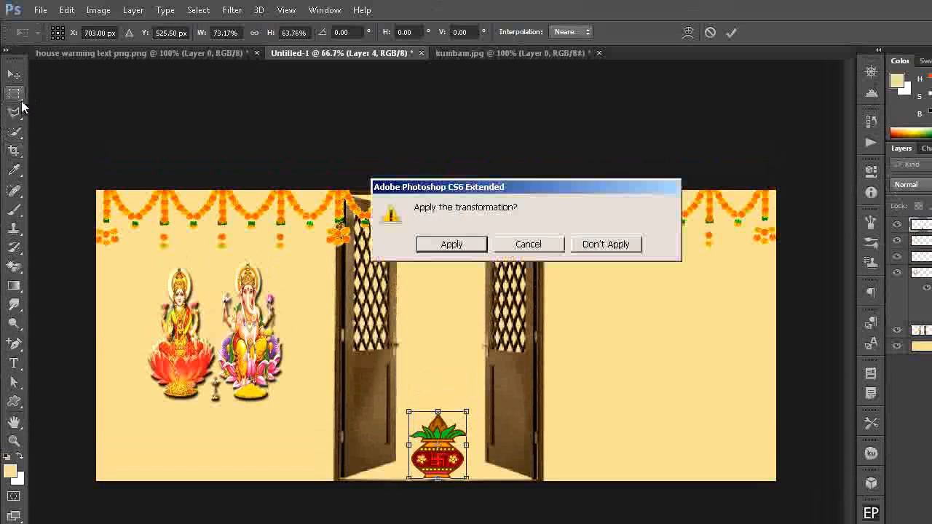
click(473, 248)
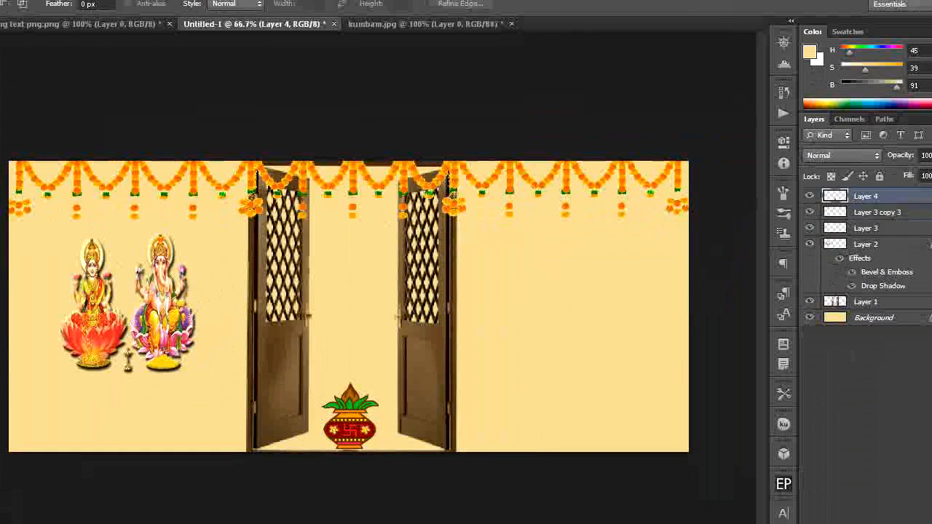
- Add Bevel & Emboss and Drop Shadow effects with their default settings to the pot layer, Layer 4
click(904, 523)
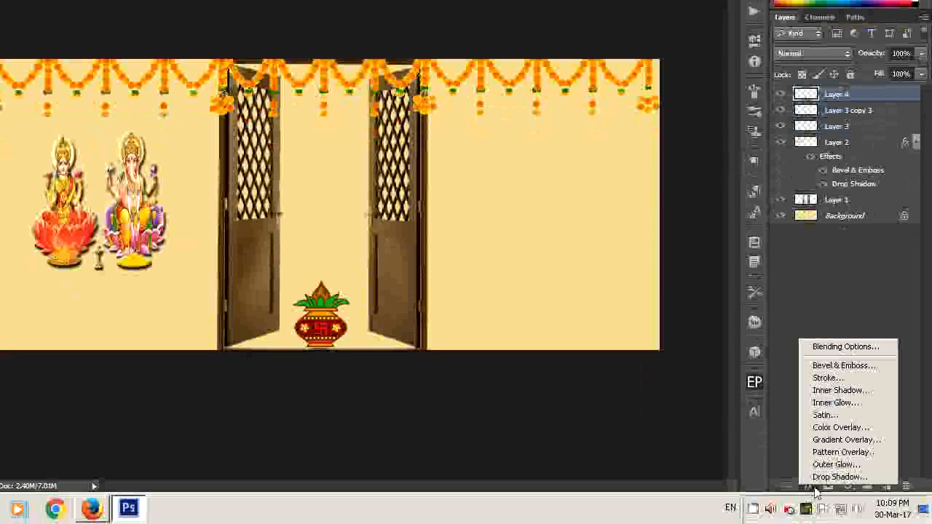
click(836, 350)
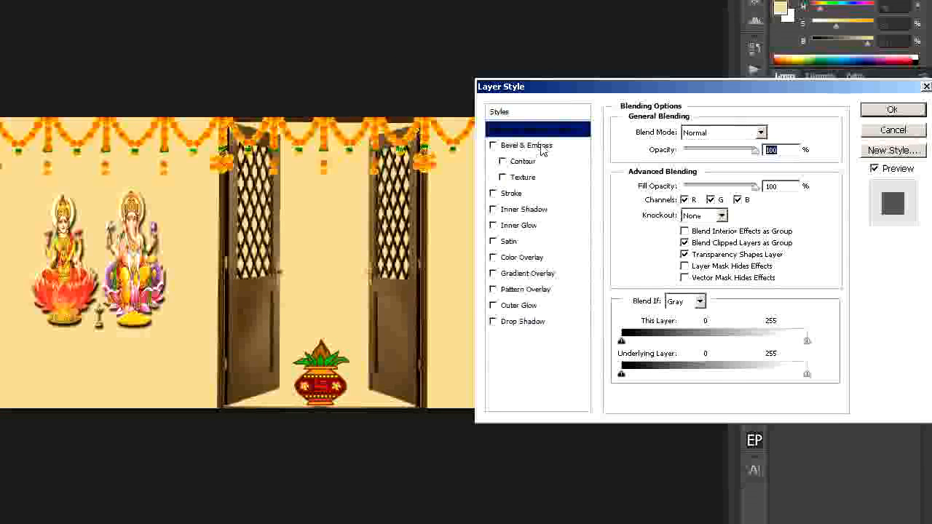
click(540, 146)
click(534, 322)
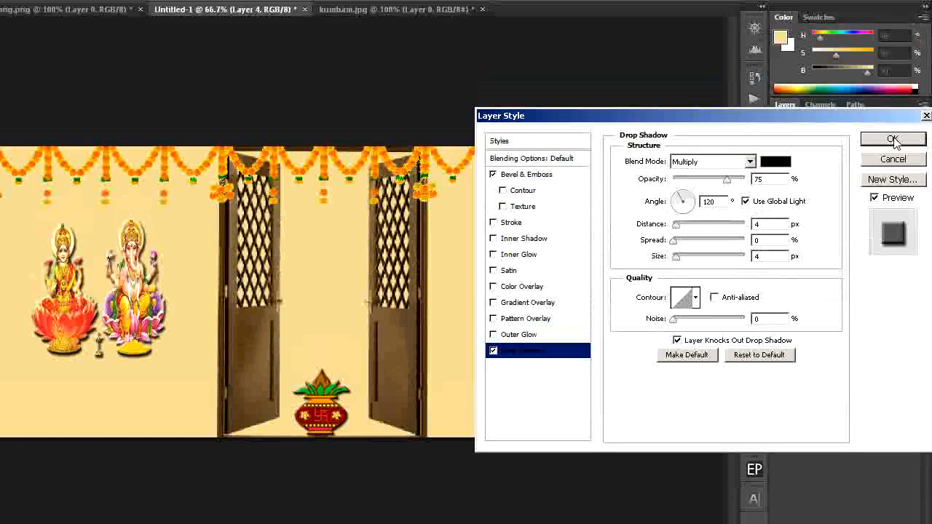
click(873, 110)
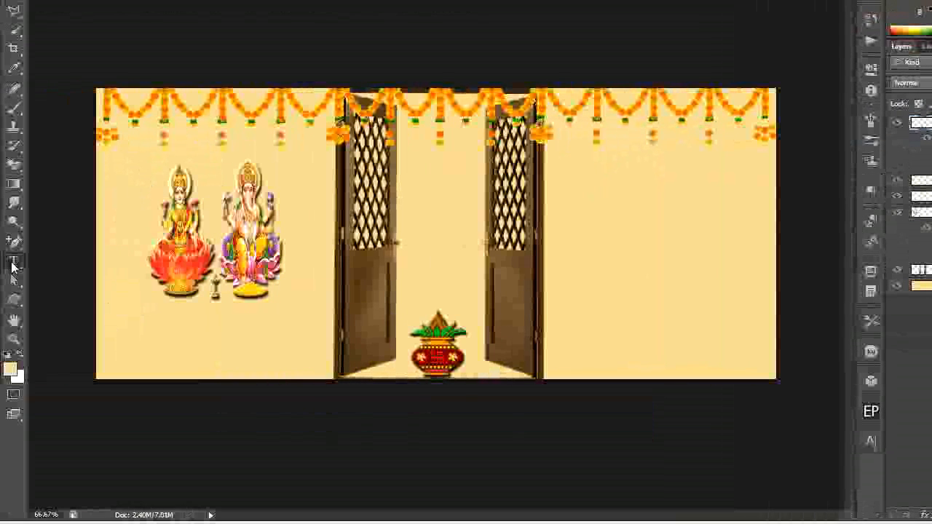
- Set the text colour to dark blue (061690) and start a new text line below the deities
click(13, 263)
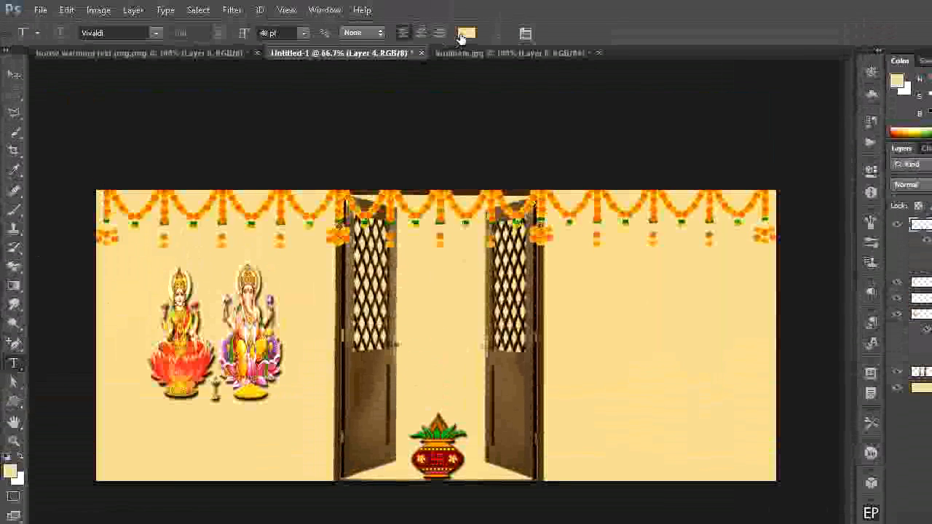
click(463, 34)
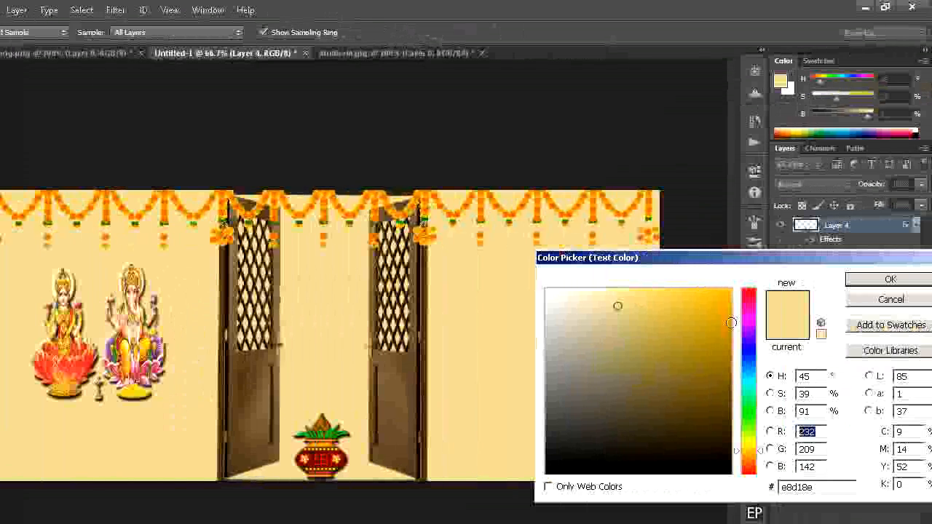
drag(755, 369, 753, 354)
click(724, 370)
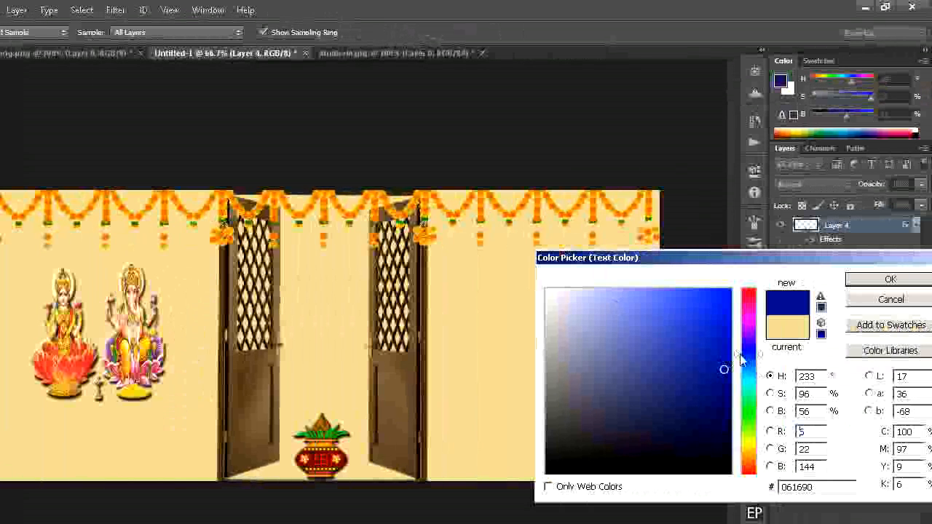
click(878, 283)
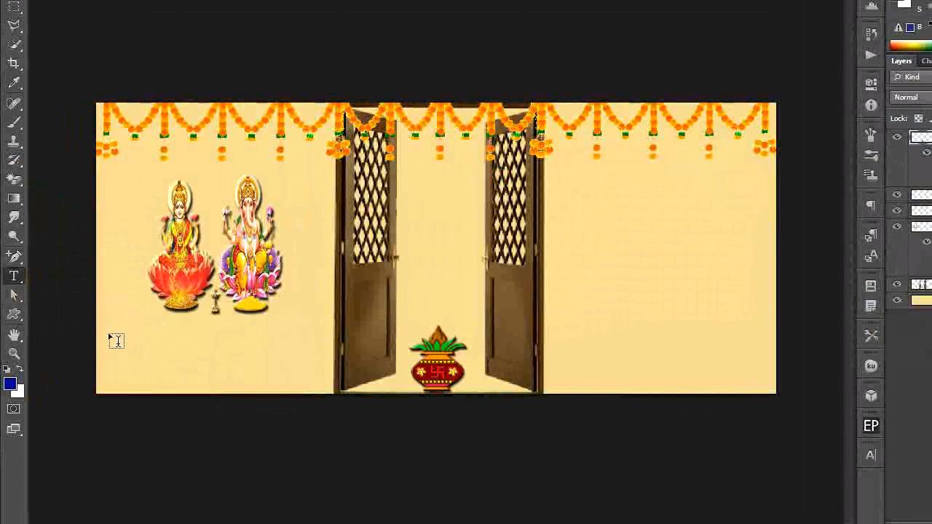
click(164, 349)
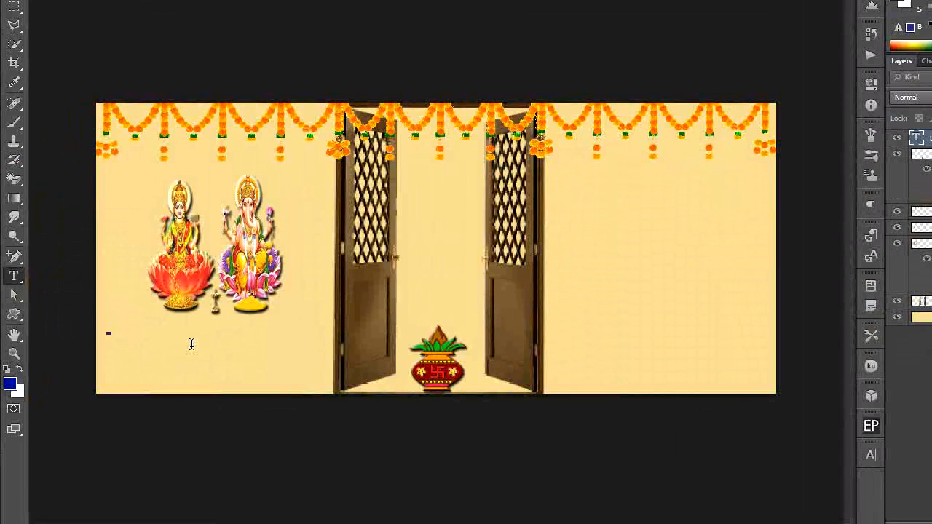